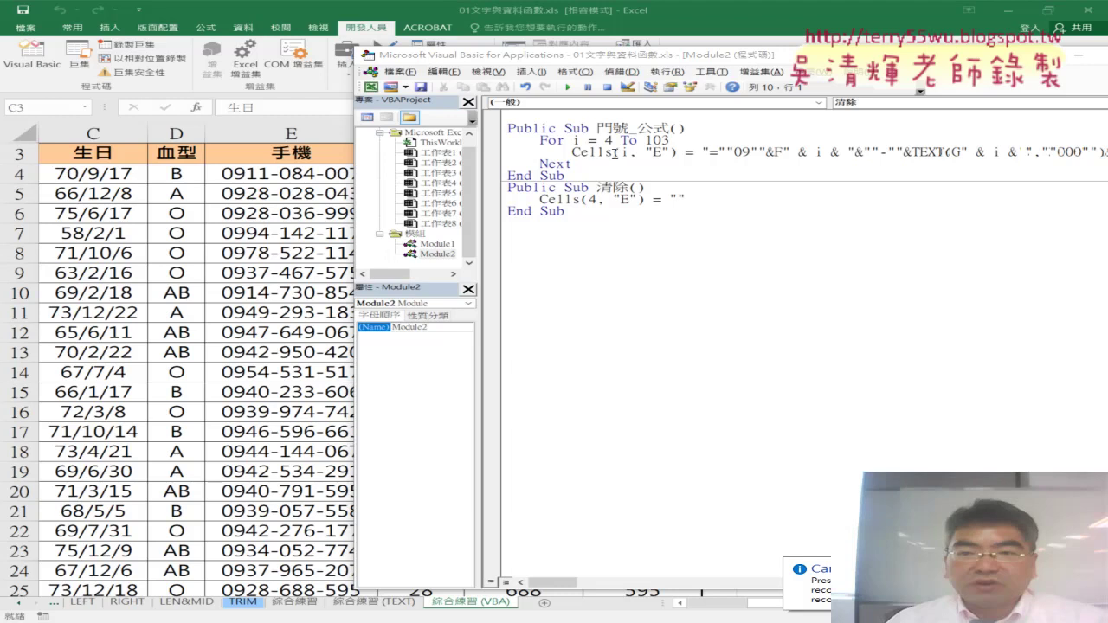
Move and narrow the VBA code window so column E shows beside it
{"action": "left_click_drag", "start_coordinate": [531, 62], "coordinate": [407, 62]}
{"action": "left_click_drag", "start_coordinate": [277, 166], "coordinate": [447, 164]}
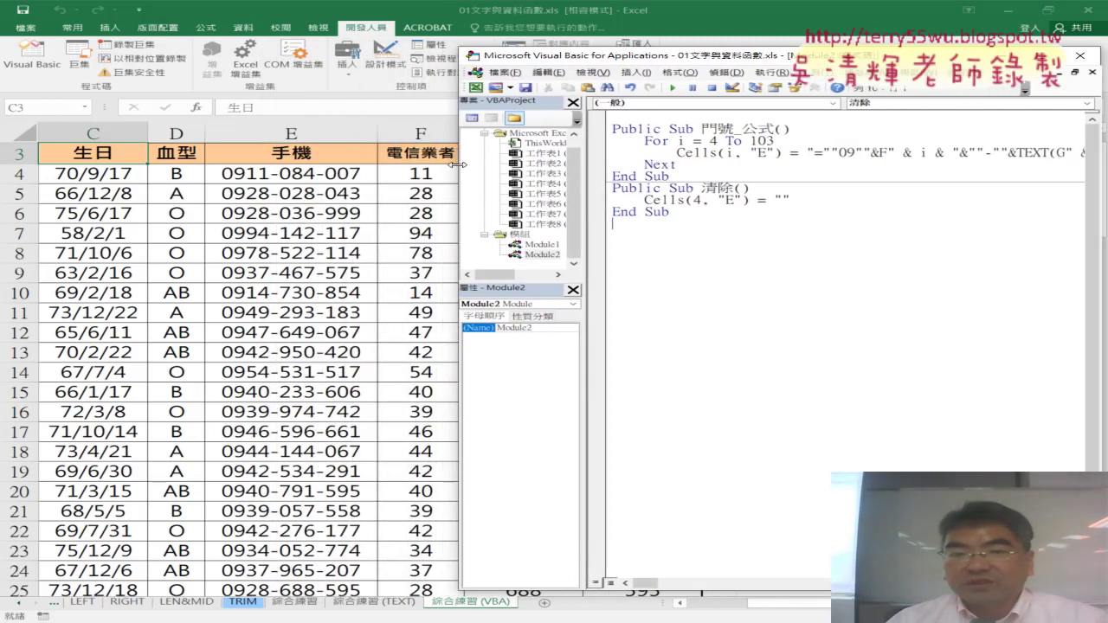
{"action": "left_click_drag", "start_coordinate": [542, 59], "coordinate": [481, 73]}
Run the 清除 macro from inside its procedure, clearing cell E4
{"action": "left_click", "coordinate": [606, 166]}
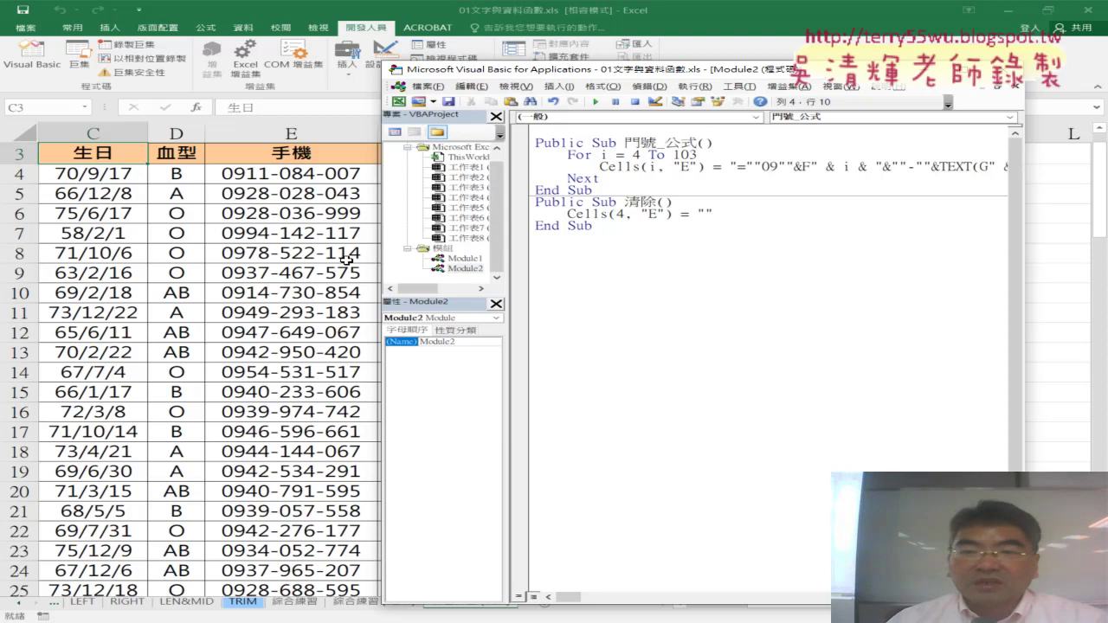
{"action": "left_click", "coordinate": [618, 214]}
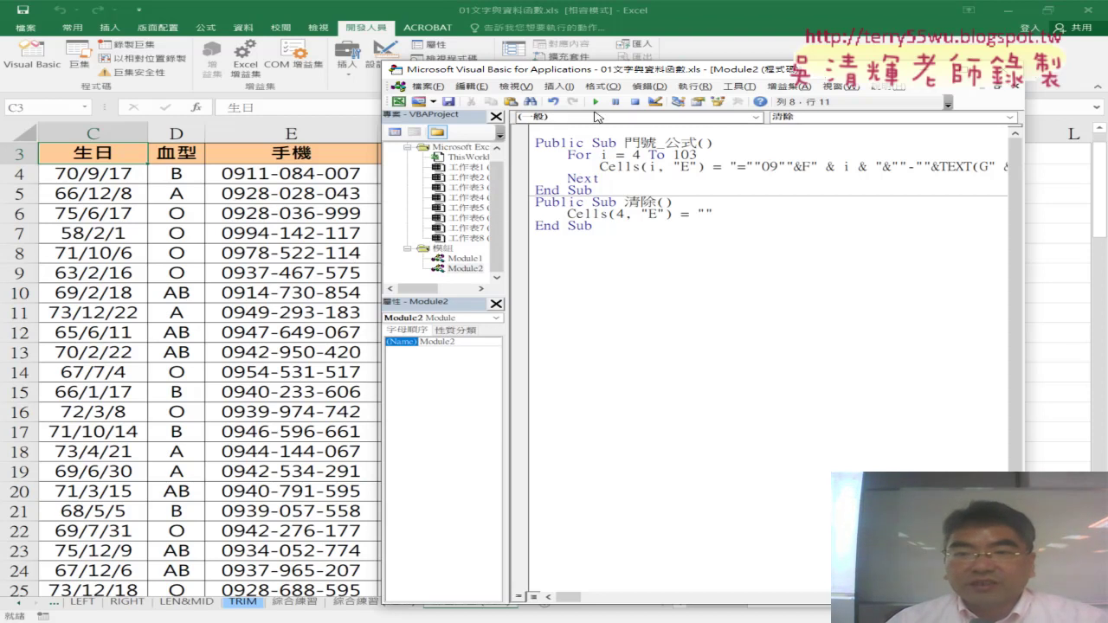
{"action": "left_click", "coordinate": [596, 103]}
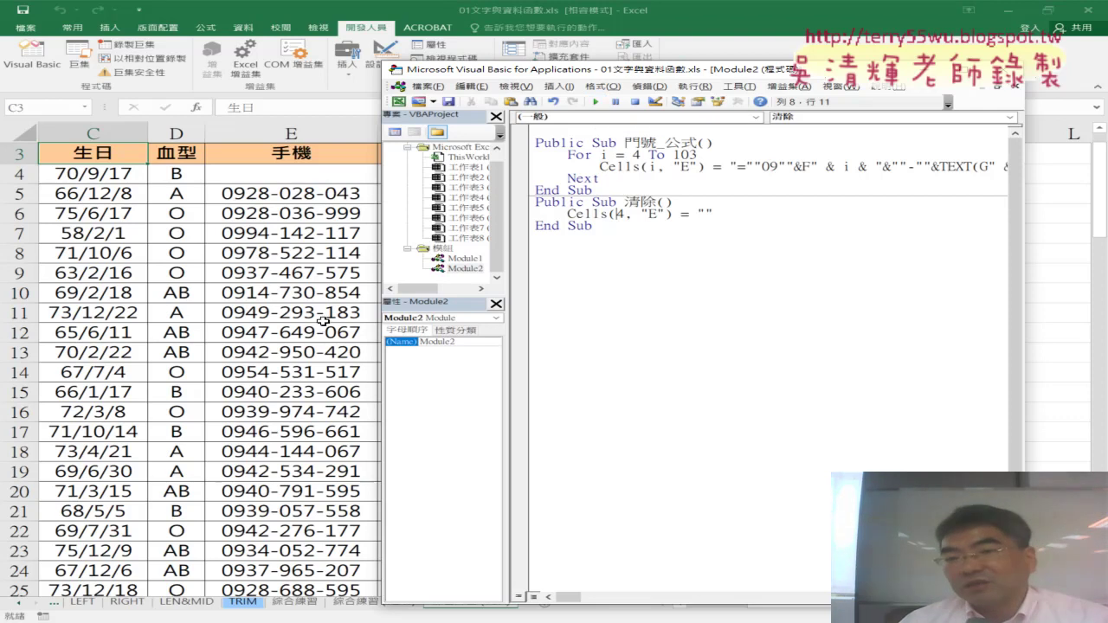
{"action": "left_click", "coordinate": [691, 201]}
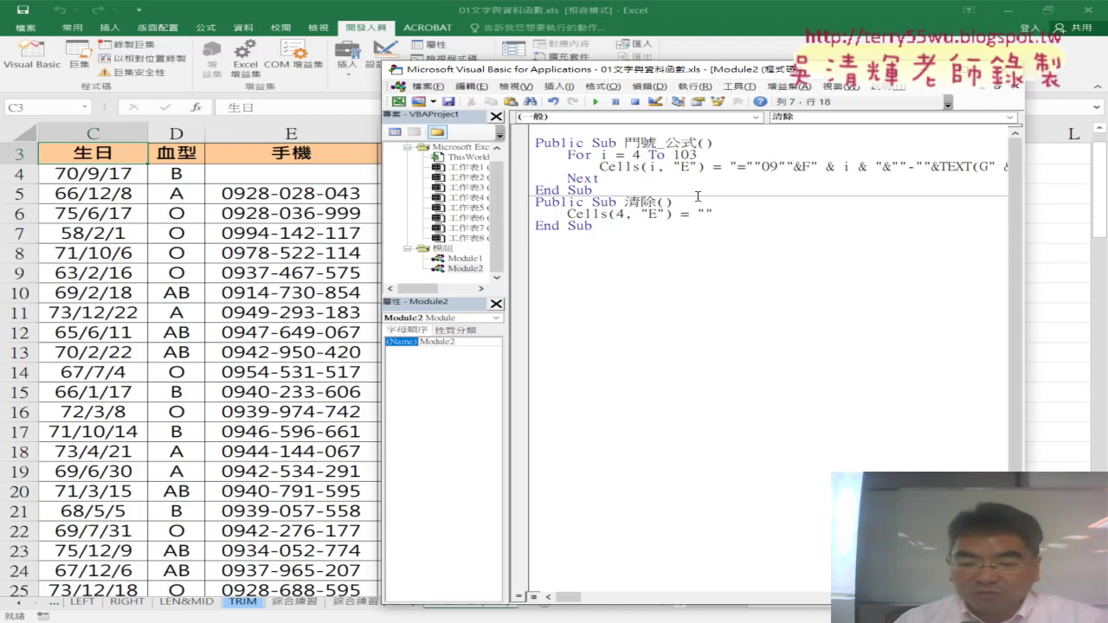
Add a For i = 4 To 103 … Next loop under Public Sub 清除(), then select the Cells(4, "E") = "" line
{"action": "key", "text": "Return"}
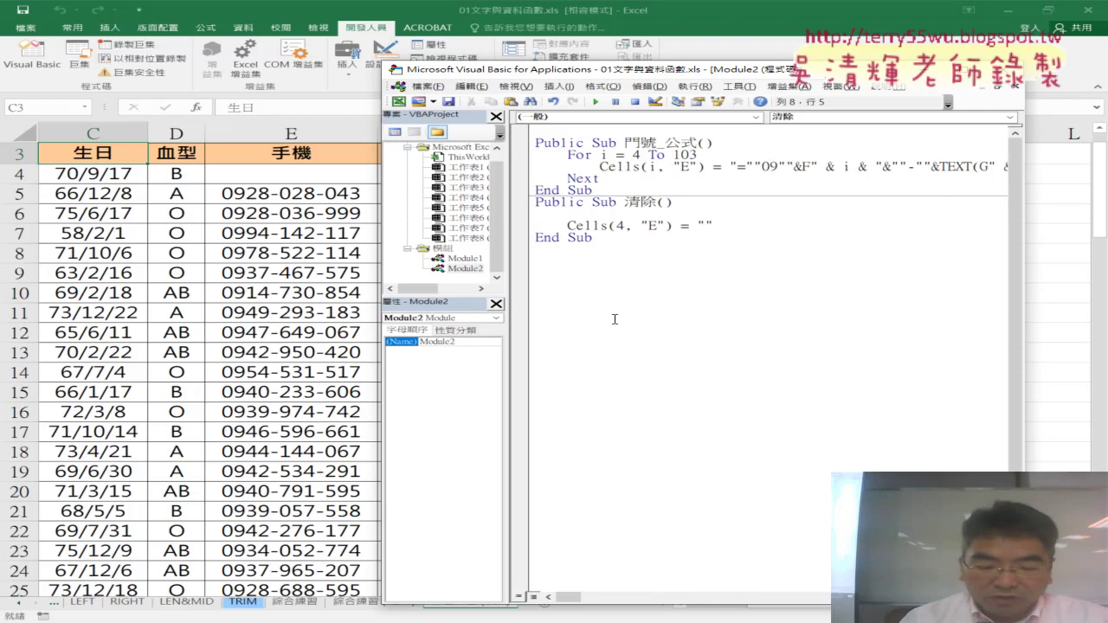
{"action": "type", "text": "for i=4 to 103"}
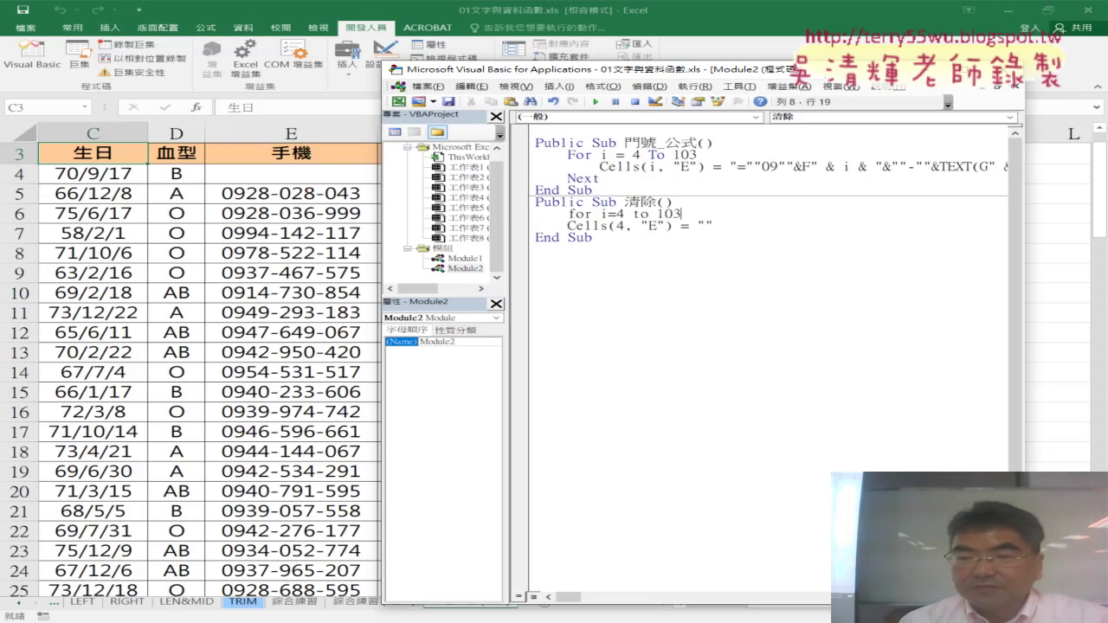
{"action": "key", "text": "Return"}
{"action": "key", "text": "Return"}
{"action": "type", "text": "n"}
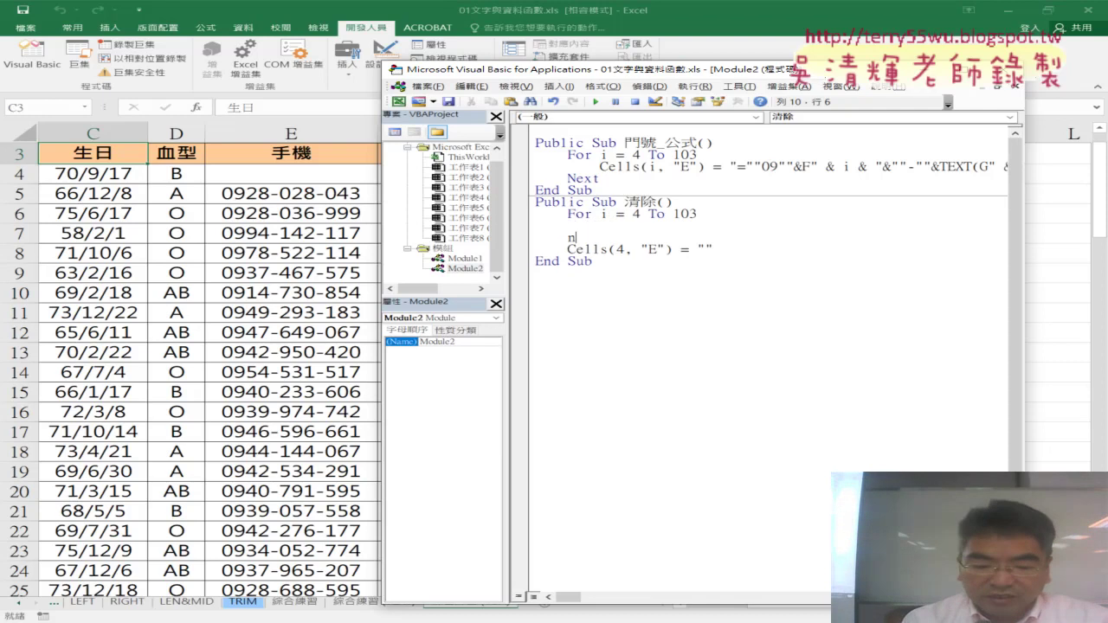
{"action": "type", "text": "ext"}
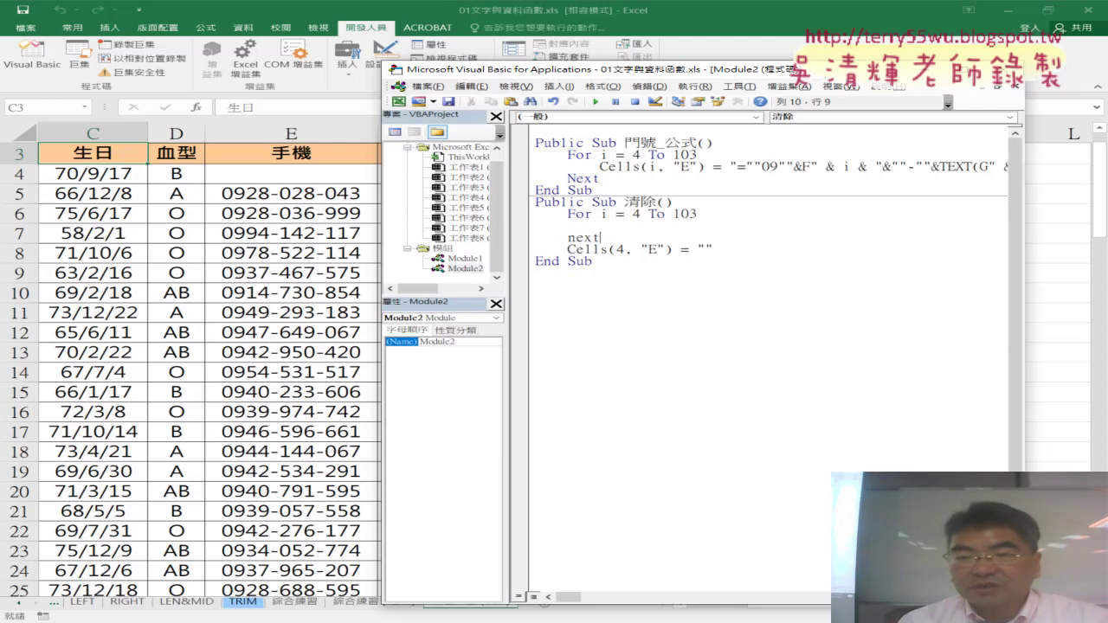
{"action": "left_click", "coordinate": [567, 225]}
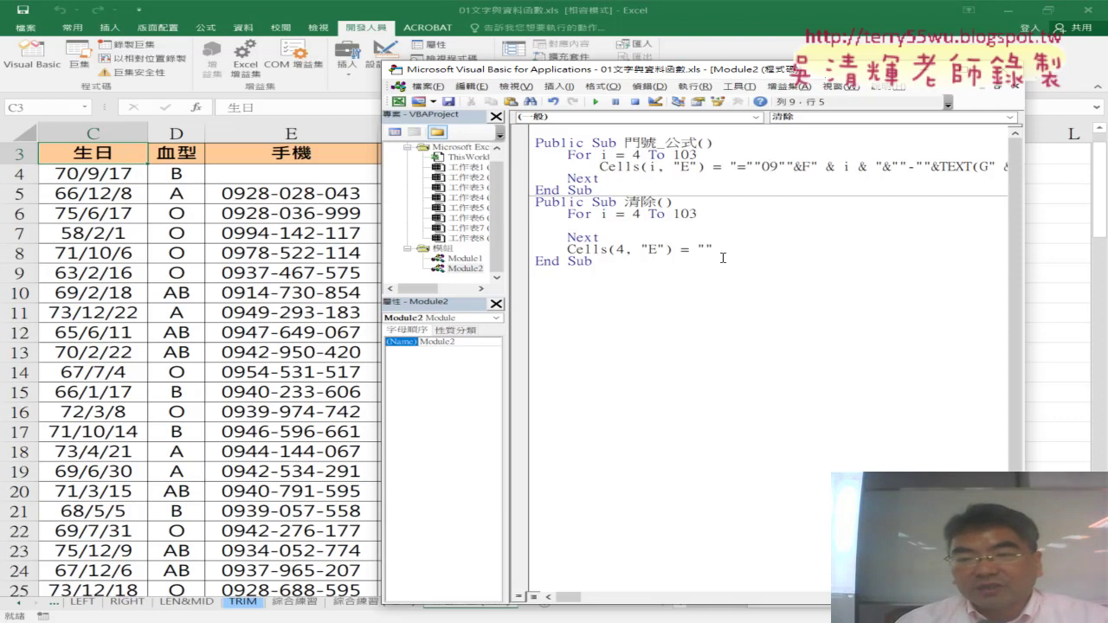
{"action": "mouse_move", "coordinate": [713, 249]}
{"action": "left_mouse_down"}
{"action": "mouse_move", "coordinate": [567, 249]}
{"action": "mouse_move", "coordinate": [571, 230]}
{"action": "left_mouse_up"}
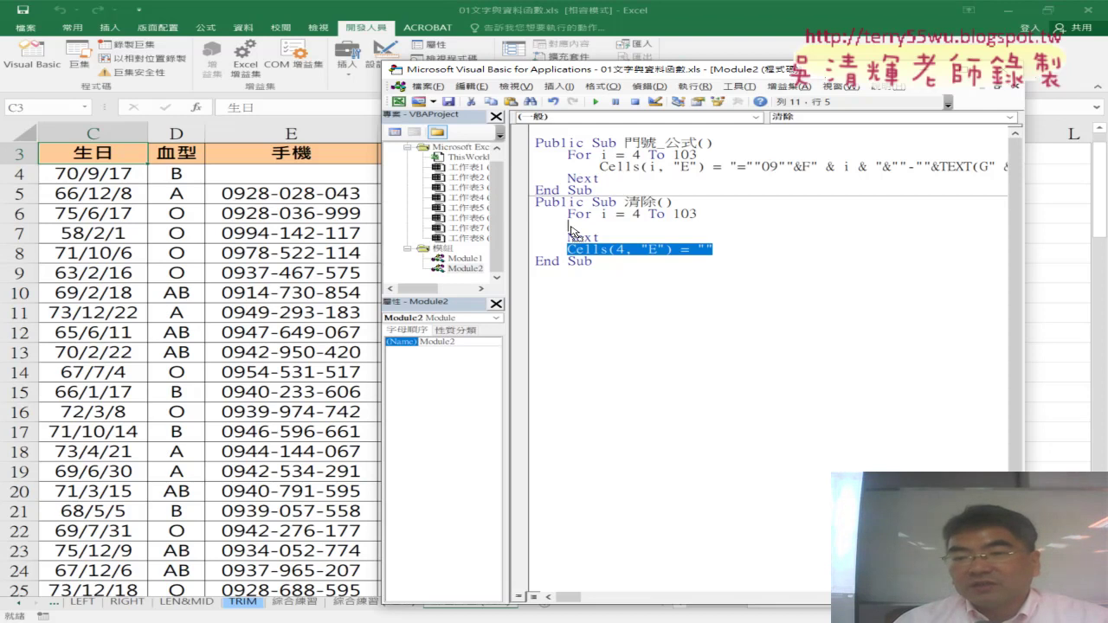
Move Cells(4, "E") = "" above Next, delete the blank line, and indent it inside the loop
{"action": "left_click_drag", "start_coordinate": [571, 230], "coordinate": [574, 254]}
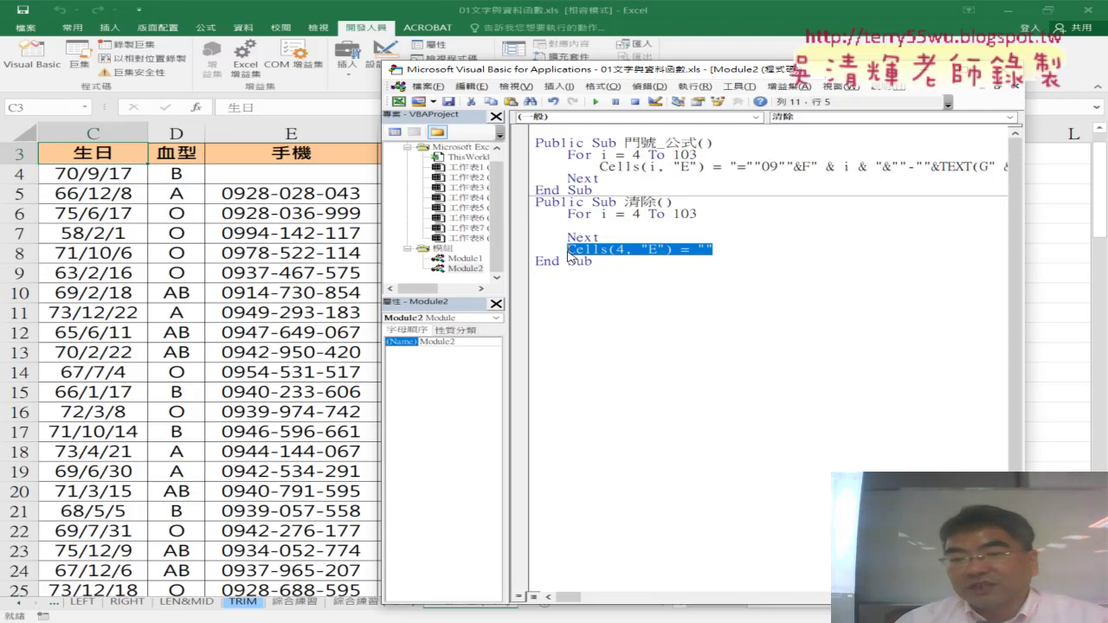
{"action": "right_click", "coordinate": [578, 252]}
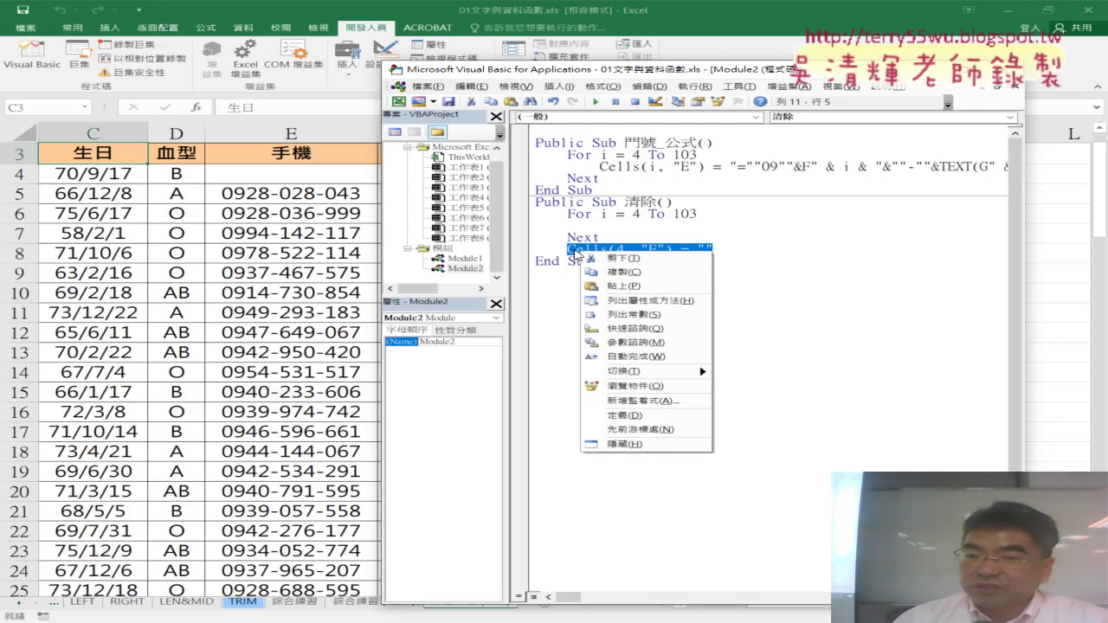
{"action": "left_click_drag", "start_coordinate": [578, 253], "coordinate": [568, 228]}
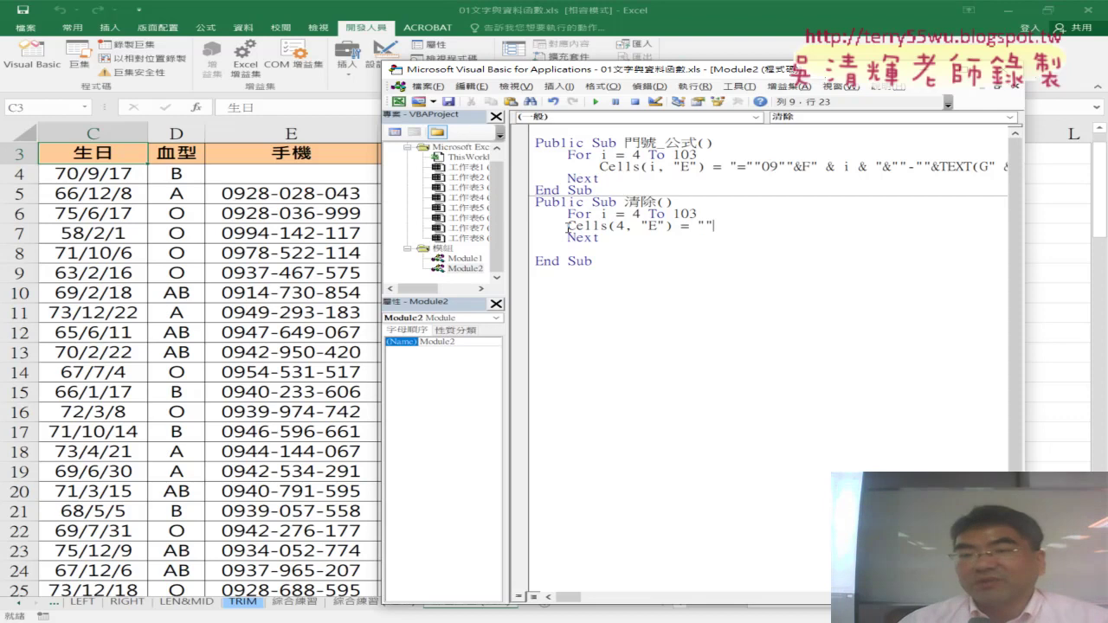
{"action": "left_click", "coordinate": [629, 242]}
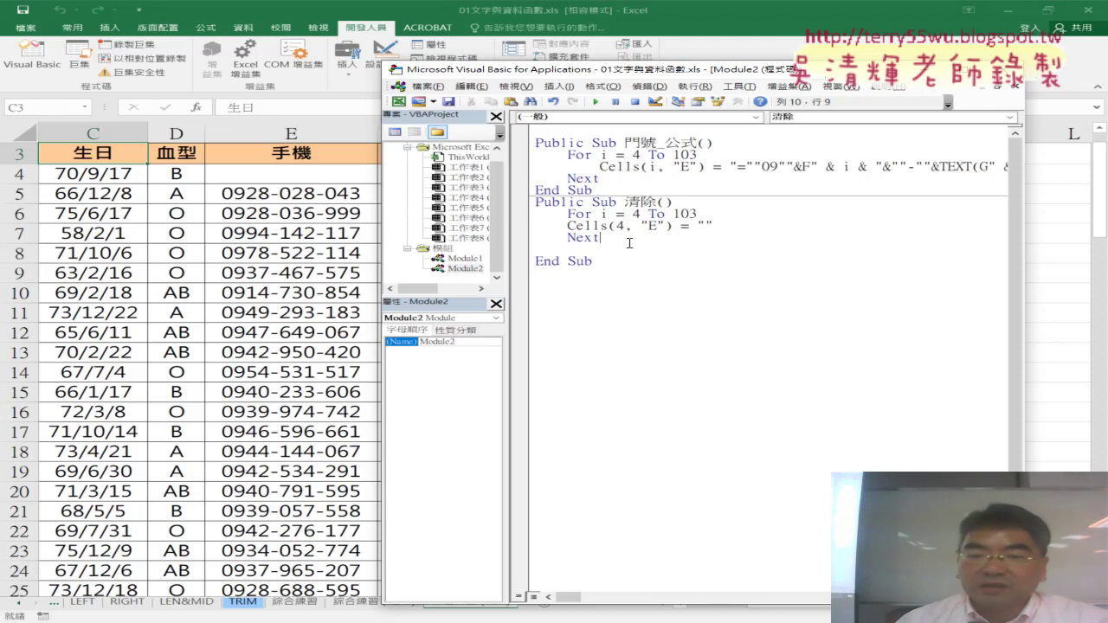
{"action": "key", "text": "Delete"}
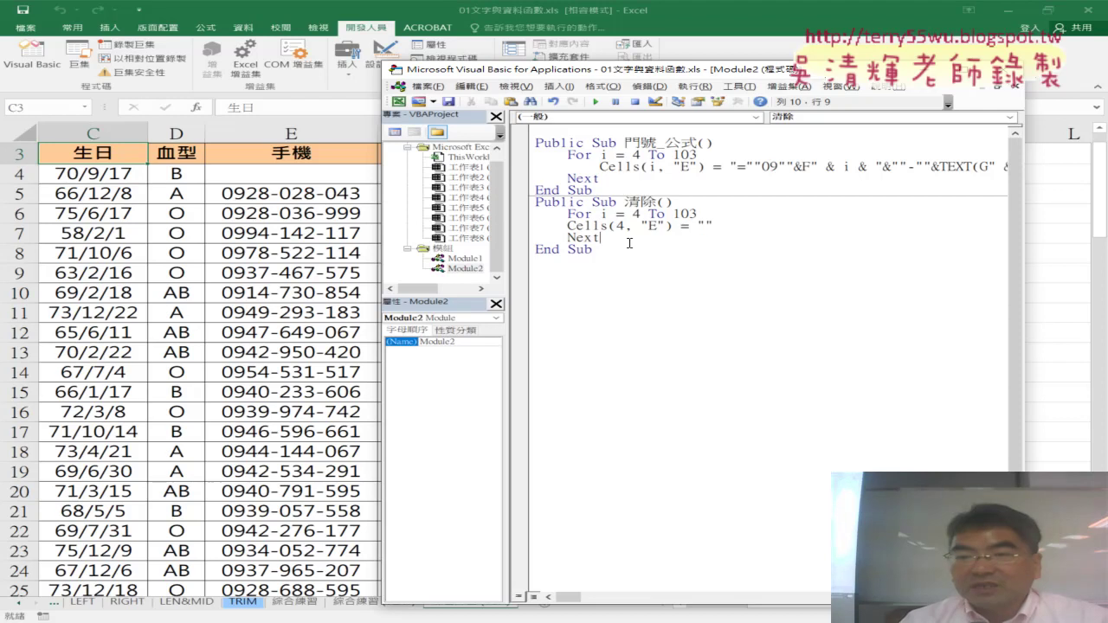
{"action": "key", "text": "Up"}
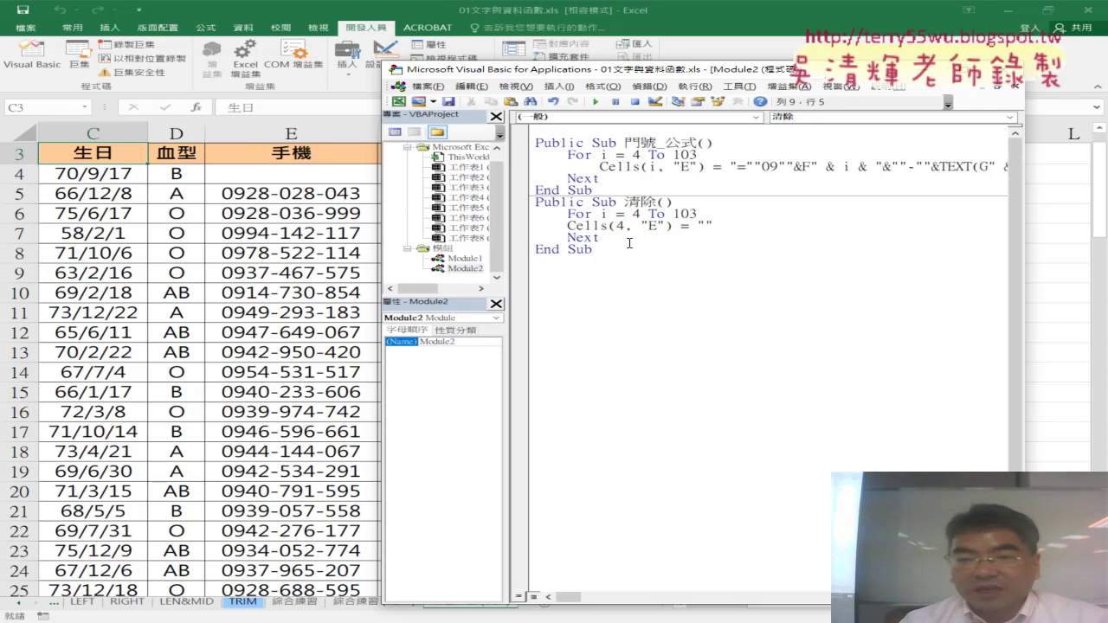
{"action": "key", "text": "Tab"}
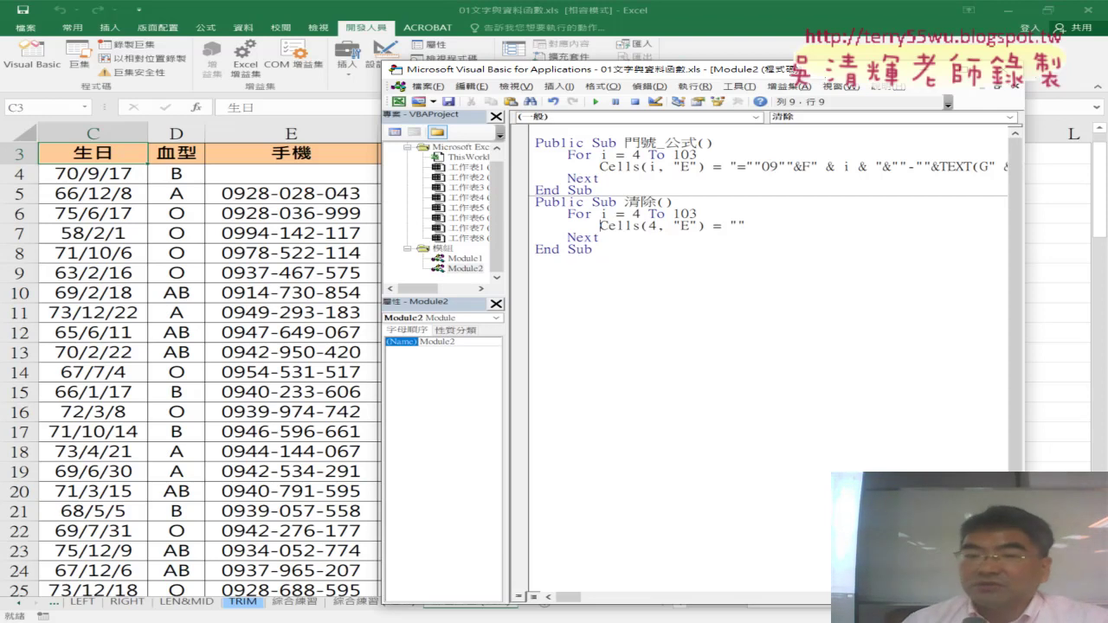
{"action": "left_click_drag", "start_coordinate": [611, 238], "coordinate": [535, 214]}
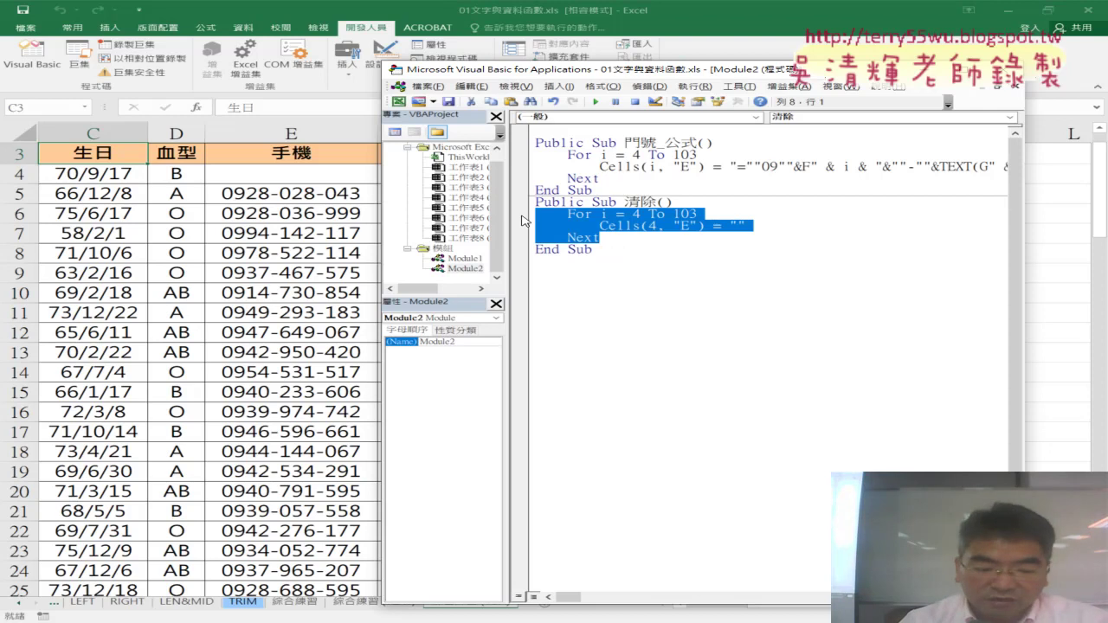
{"action": "key", "text": "shift+Tab"}
{"action": "key", "text": "shift+Tab"}
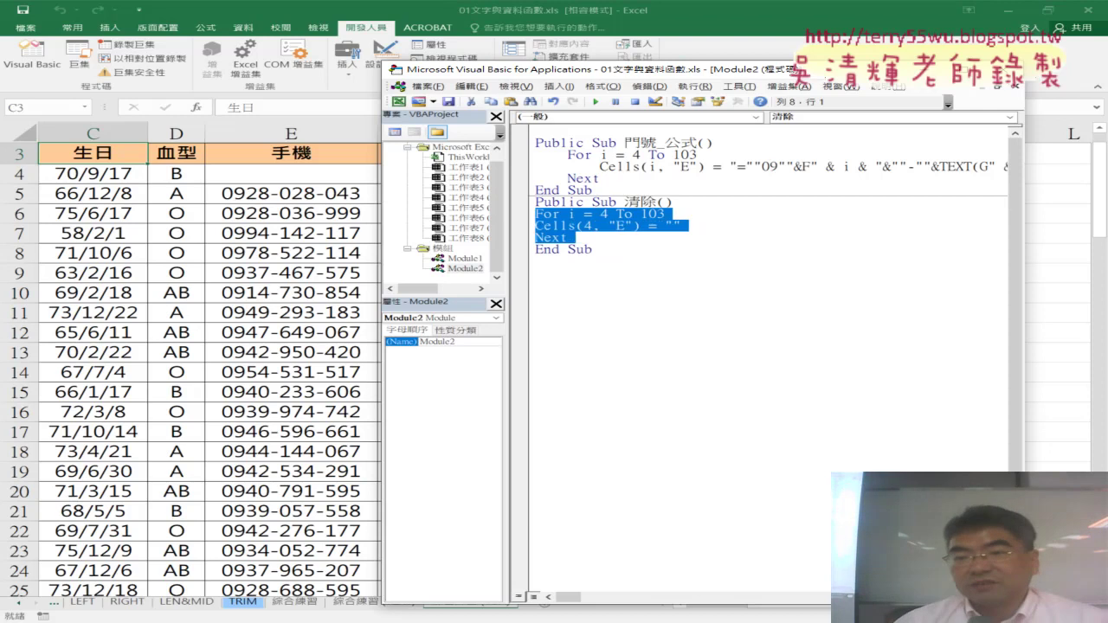
{"action": "left_click", "coordinate": [584, 331]}
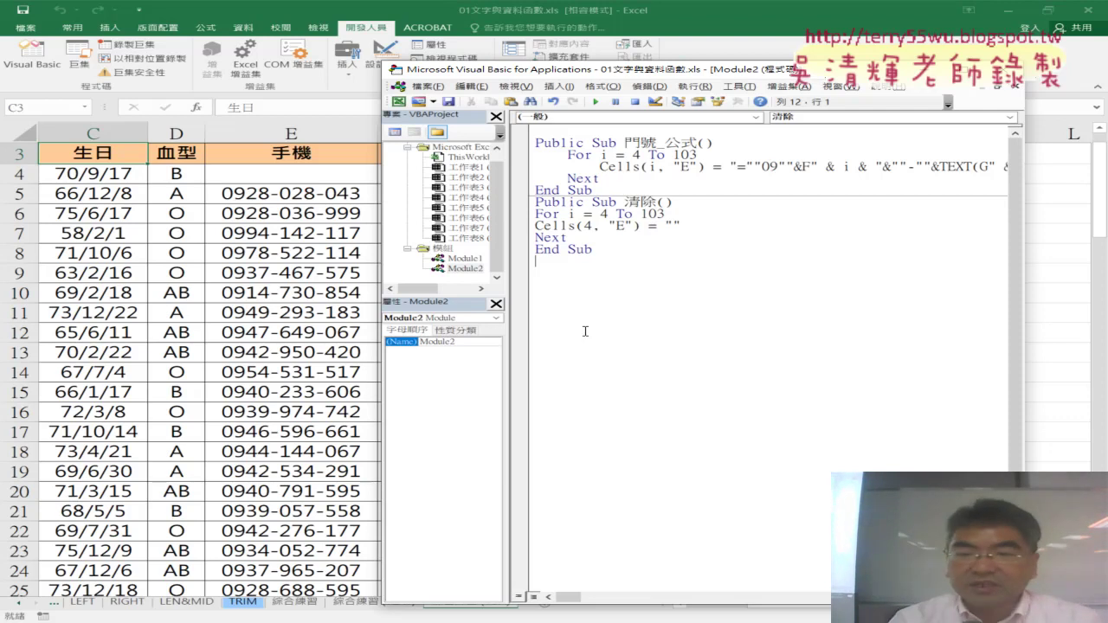
{"action": "key", "text": "Up"}
{"action": "key", "text": "shift+Up"}
{"action": "key", "text": "shift+Up"}
{"action": "key", "text": "shift+Up"}
{"action": "key", "text": "Tab"}
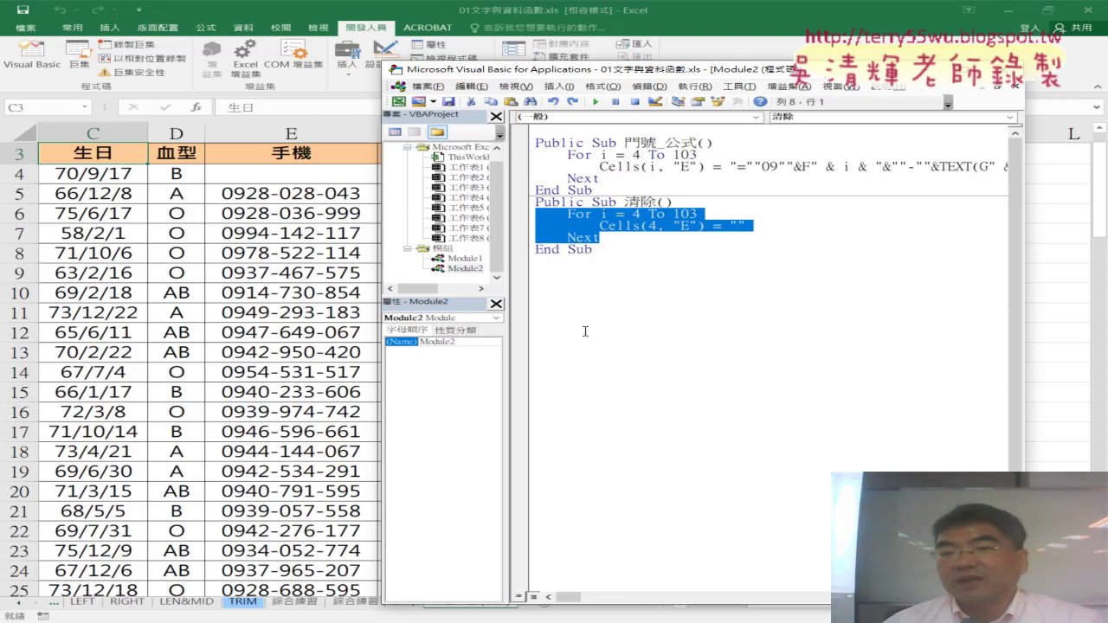
{"action": "left_click", "coordinate": [585, 331]}
{"action": "left_click", "coordinate": [576, 213]}
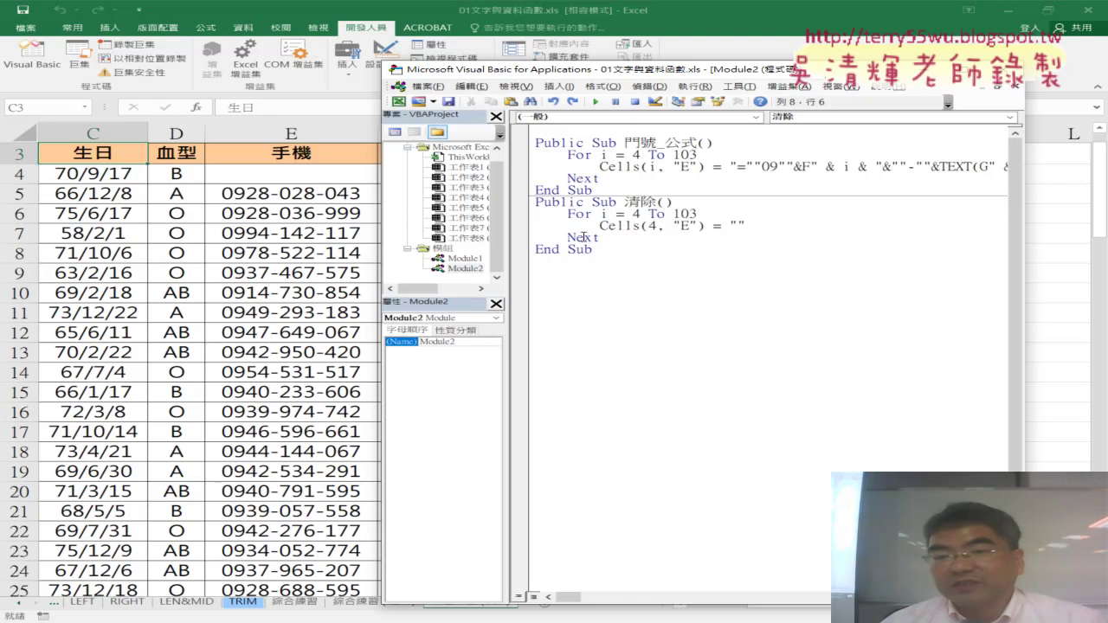
{"action": "left_click", "coordinate": [584, 238]}
{"action": "left_click_drag", "start_coordinate": [600, 226], "coordinate": [745, 226]}
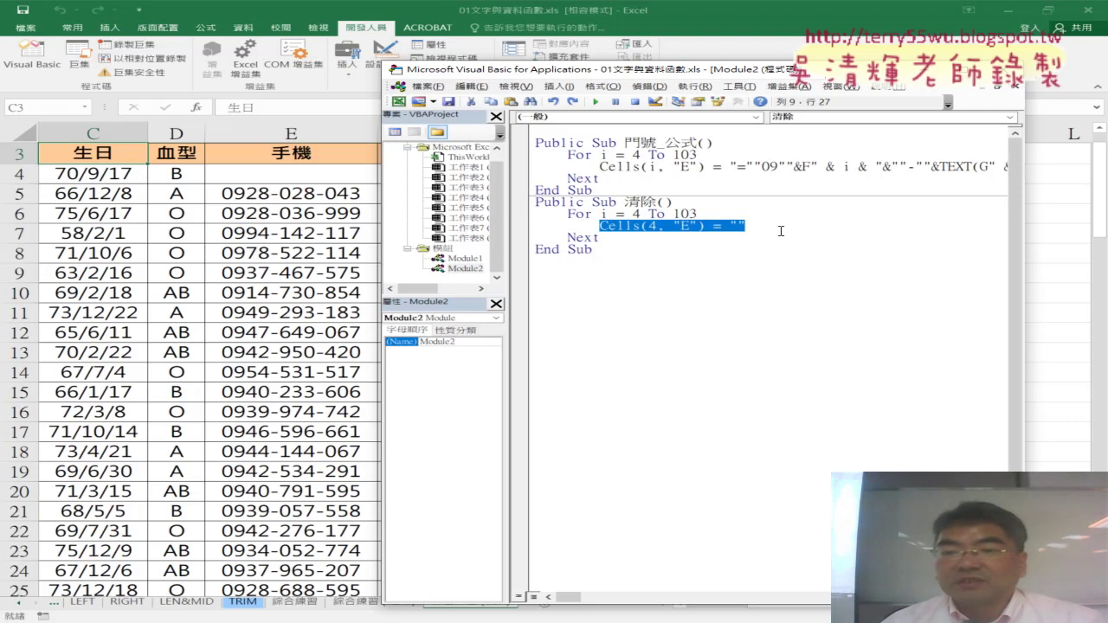
{"action": "left_click", "coordinate": [654, 226]}
{"action": "key", "text": "shift+Left"}
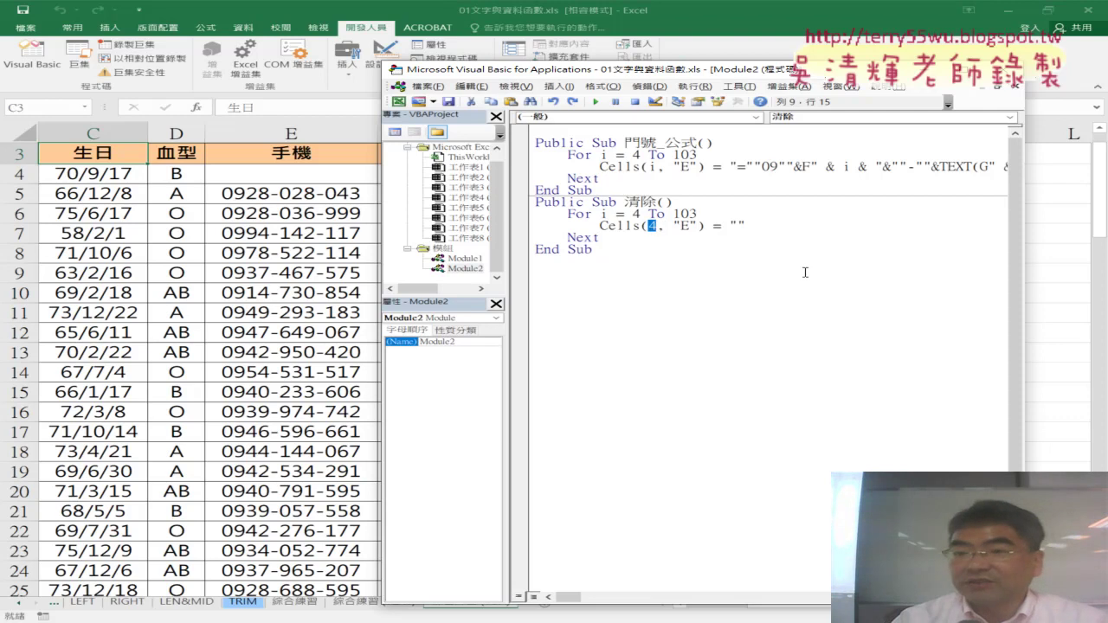
Change Cells(4, "E") to Cells(i, "E") and run 清除 to empty column E
{"action": "type", "text": "i"}
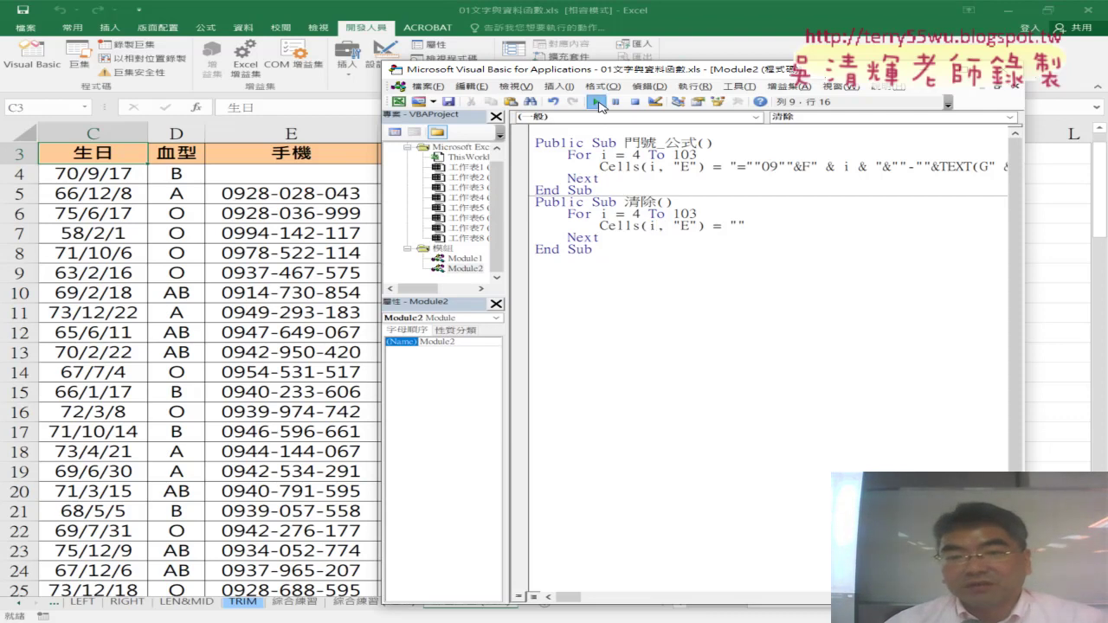
{"action": "left_click", "coordinate": [597, 102]}
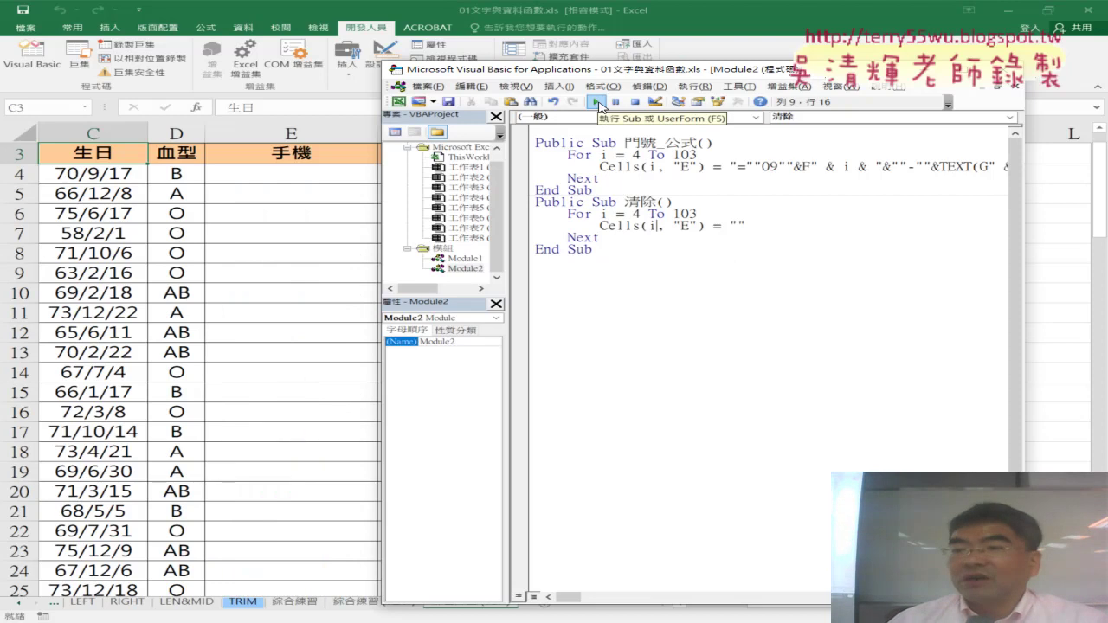
{"action": "left_click", "coordinate": [606, 157]}
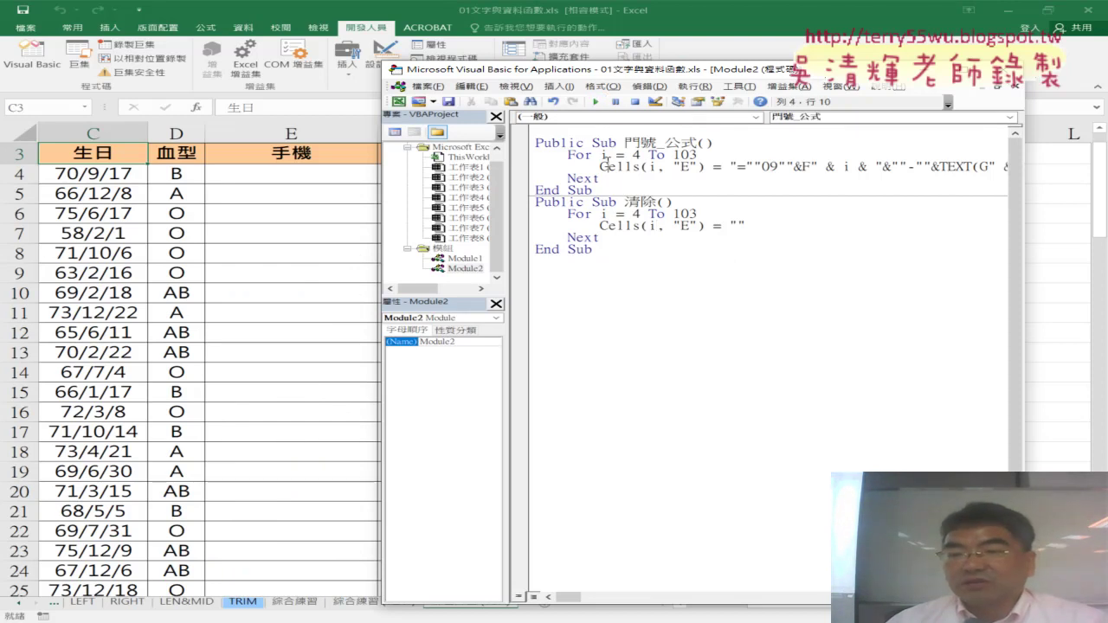
{"action": "left_click", "coordinate": [615, 226]}
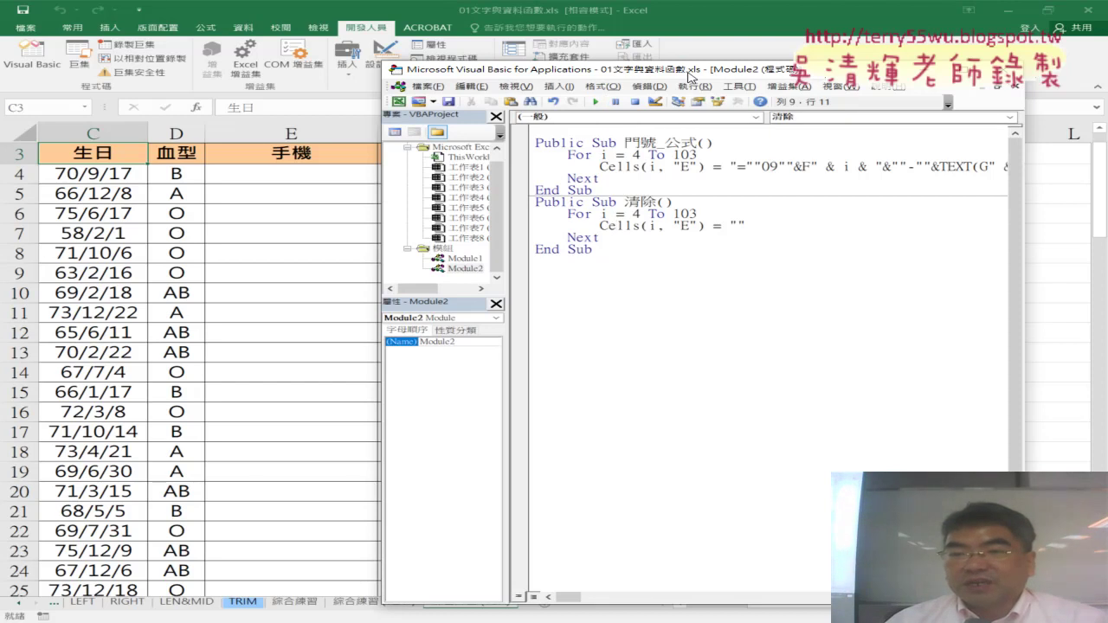
Lower the code window and annotate how 門號_公式 and 清除() map to the sheet buttons
{"action": "left_click_drag", "start_coordinate": [688, 75], "coordinate": [701, 218]}
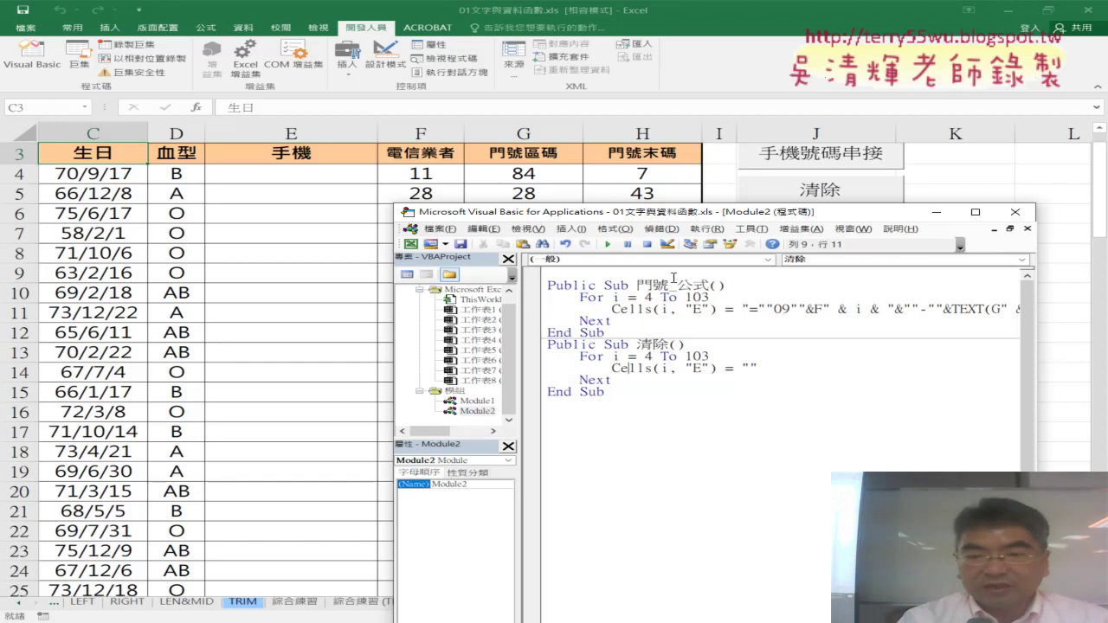
{"action": "left_click_drag", "start_coordinate": [708, 301], "coordinate": [684, 299]}
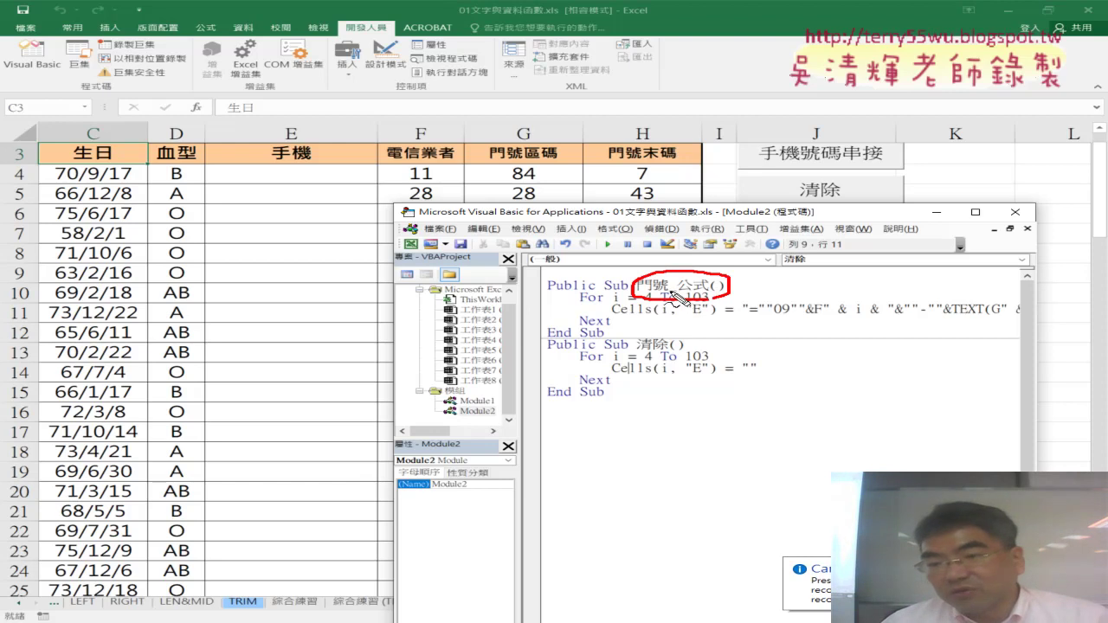
{"action": "left_click_drag", "start_coordinate": [684, 298], "coordinate": [686, 301]}
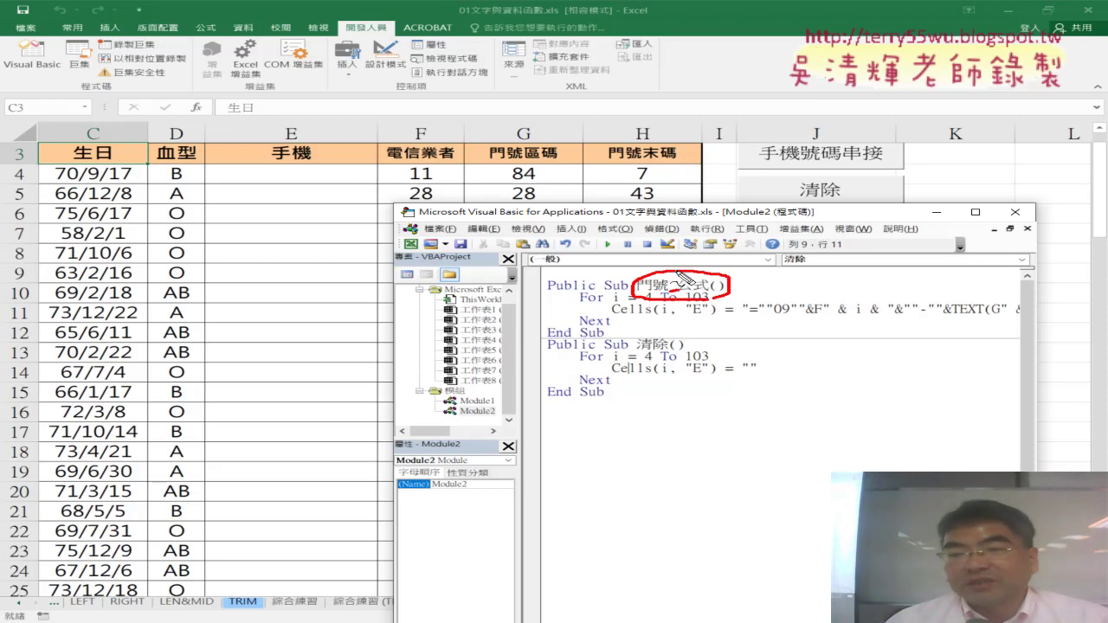
{"action": "left_click_drag", "start_coordinate": [668, 269], "coordinate": [734, 157]}
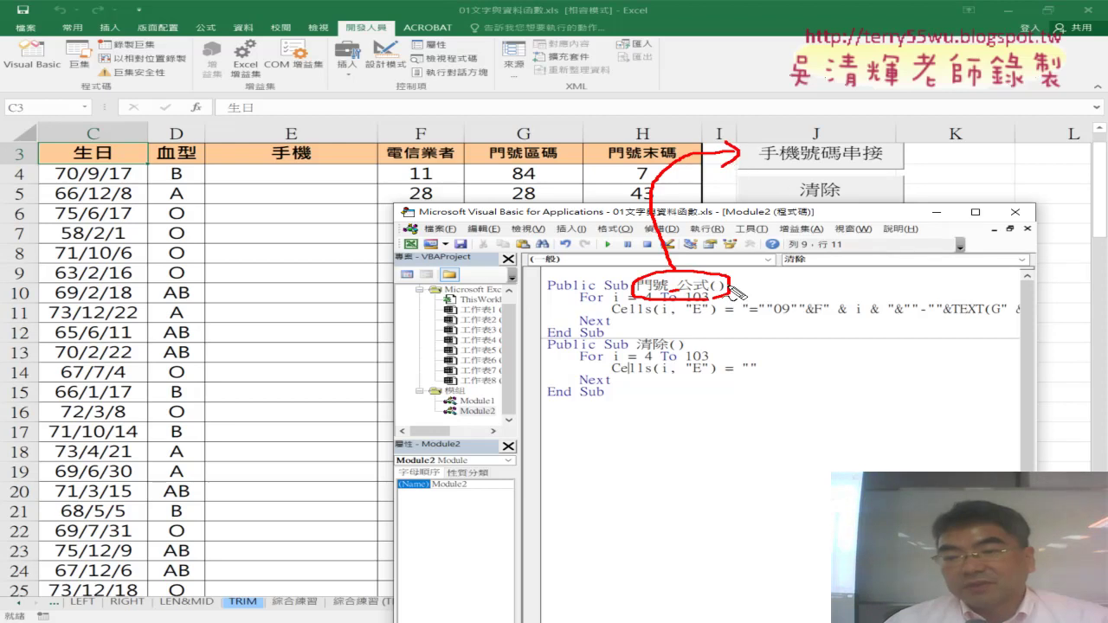
{"action": "mouse_move", "coordinate": [666, 353]}
{"action": "left_mouse_down"}
{"action": "mouse_move", "coordinate": [790, 318]}
{"action": "mouse_move", "coordinate": [844, 207]}
{"action": "mouse_move", "coordinate": [864, 218]}
{"action": "left_mouse_up"}
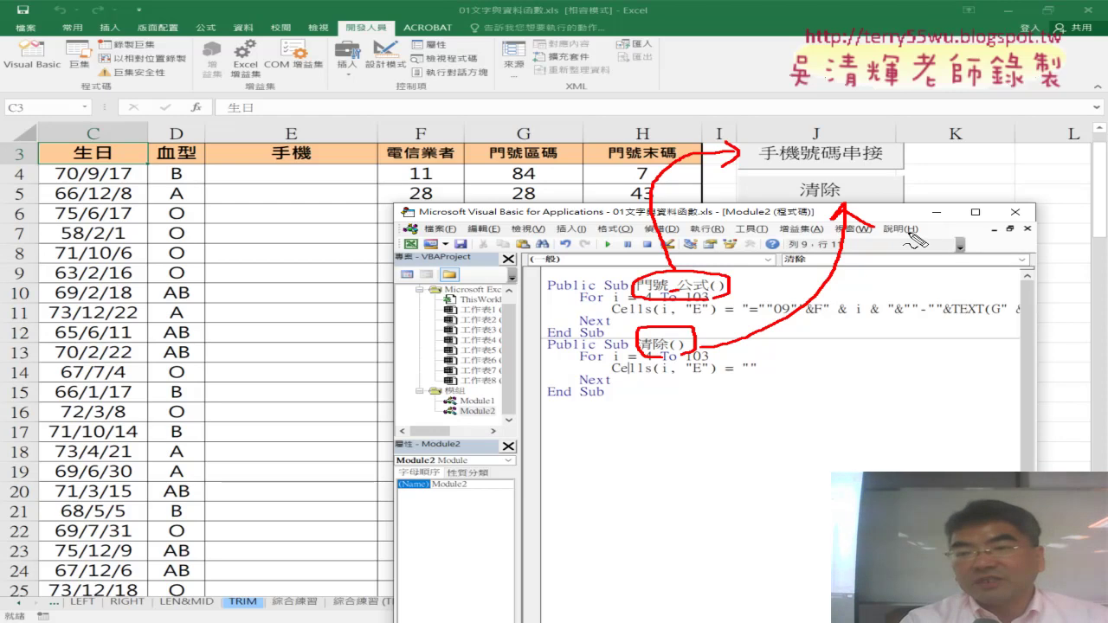
Clear the annotations, close the VBA editor, and open the 手機號碼串接 button's context menu
{"action": "key", "text": "Escape"}
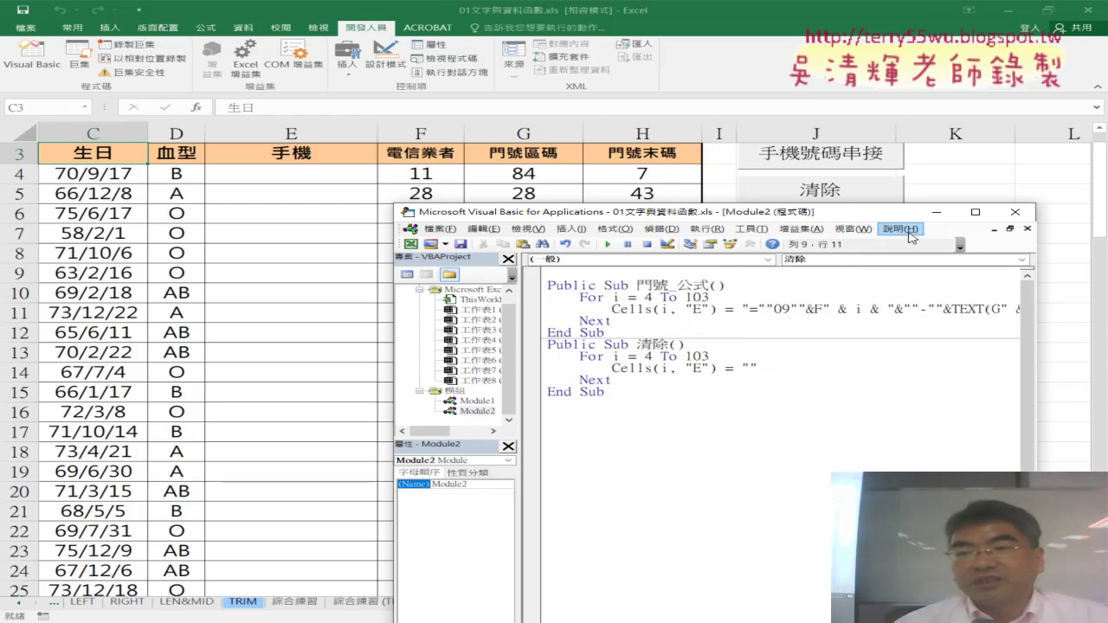
{"action": "left_click", "coordinate": [936, 211]}
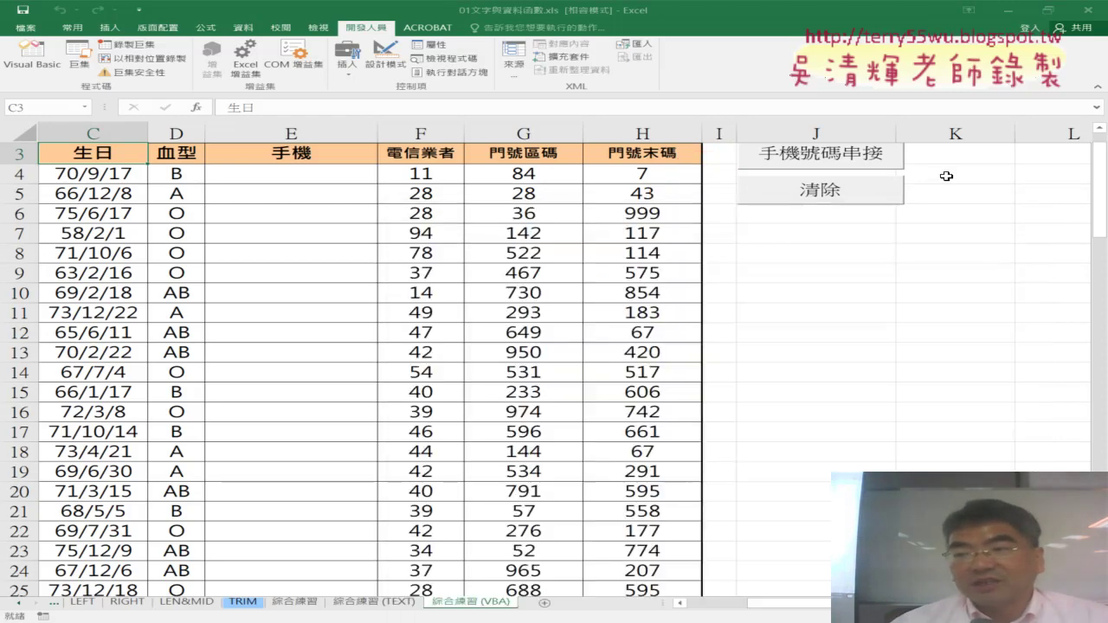
{"action": "right_click", "coordinate": [838, 160]}
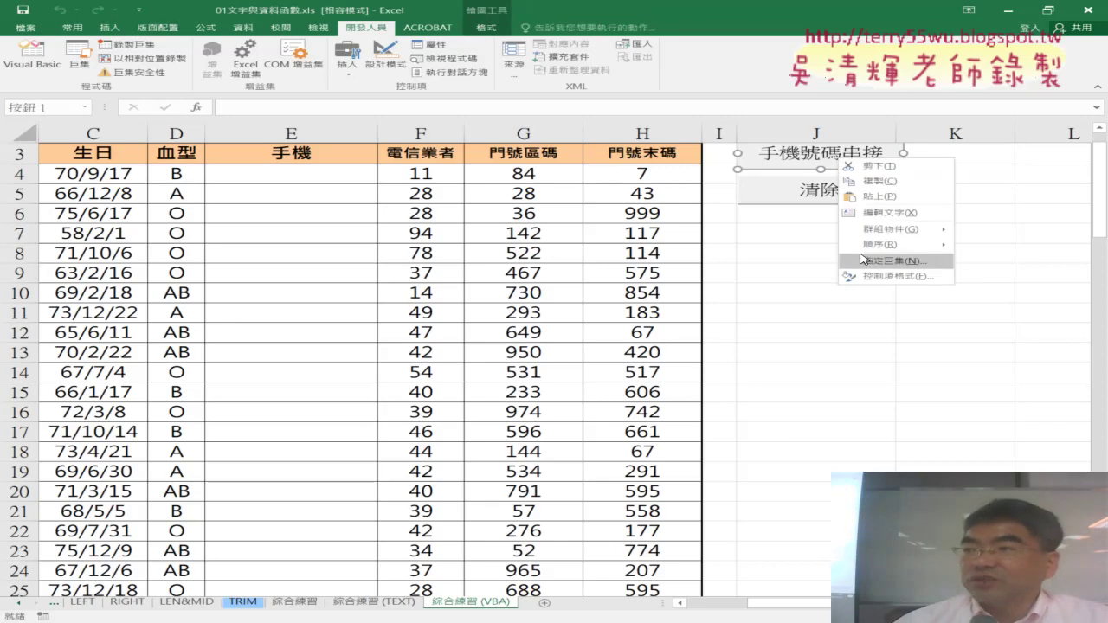
Assign the 門號_公式 macro to the button, copying its name first
{"action": "mouse_move", "coordinate": [858, 249]}
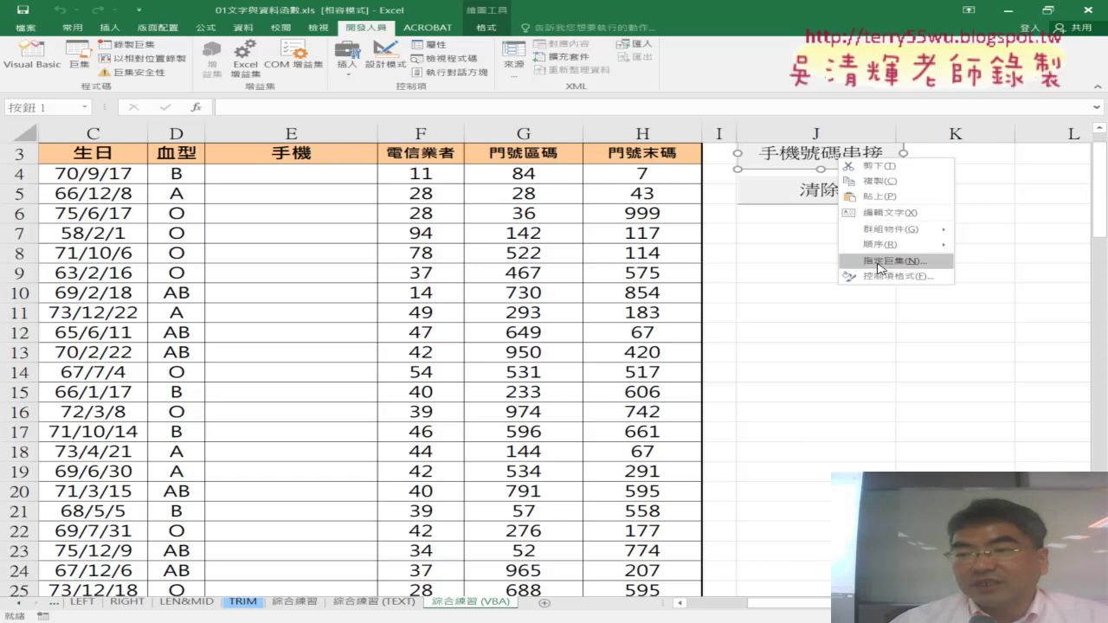
{"action": "left_click", "coordinate": [879, 268]}
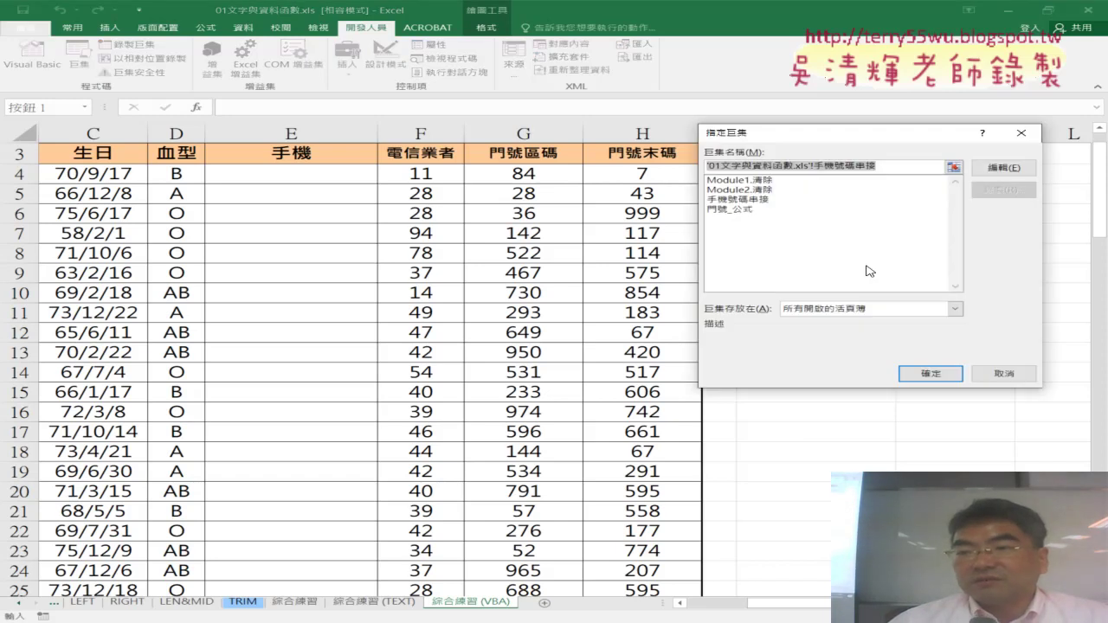
{"action": "left_click", "coordinate": [721, 210]}
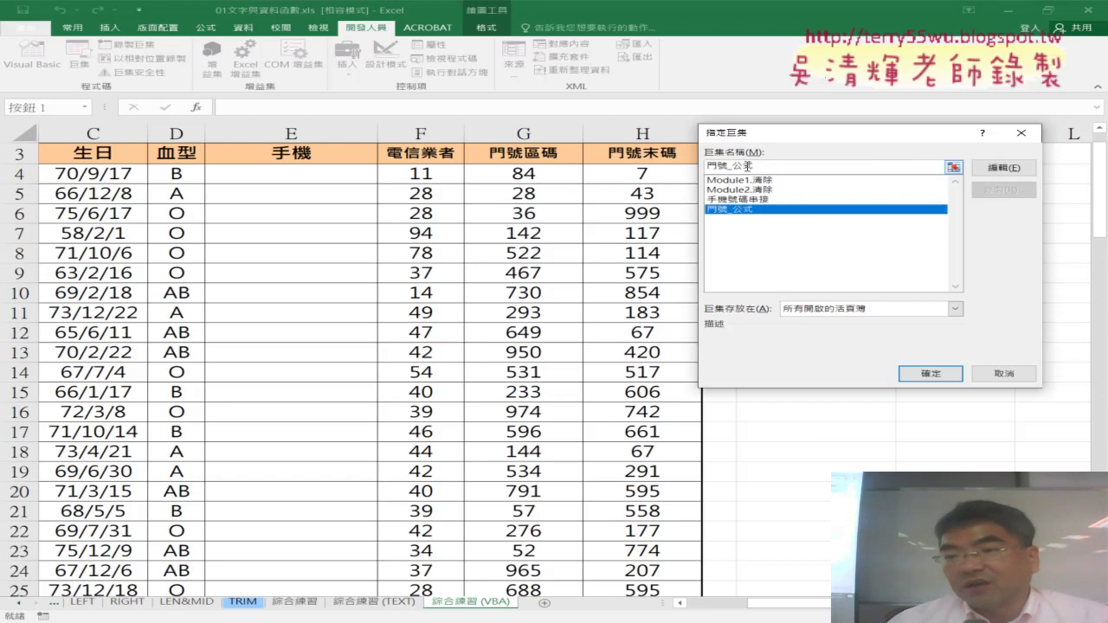
{"action": "left_click_drag", "start_coordinate": [747, 165], "coordinate": [706, 170]}
{"action": "right_click", "coordinate": [724, 165]}
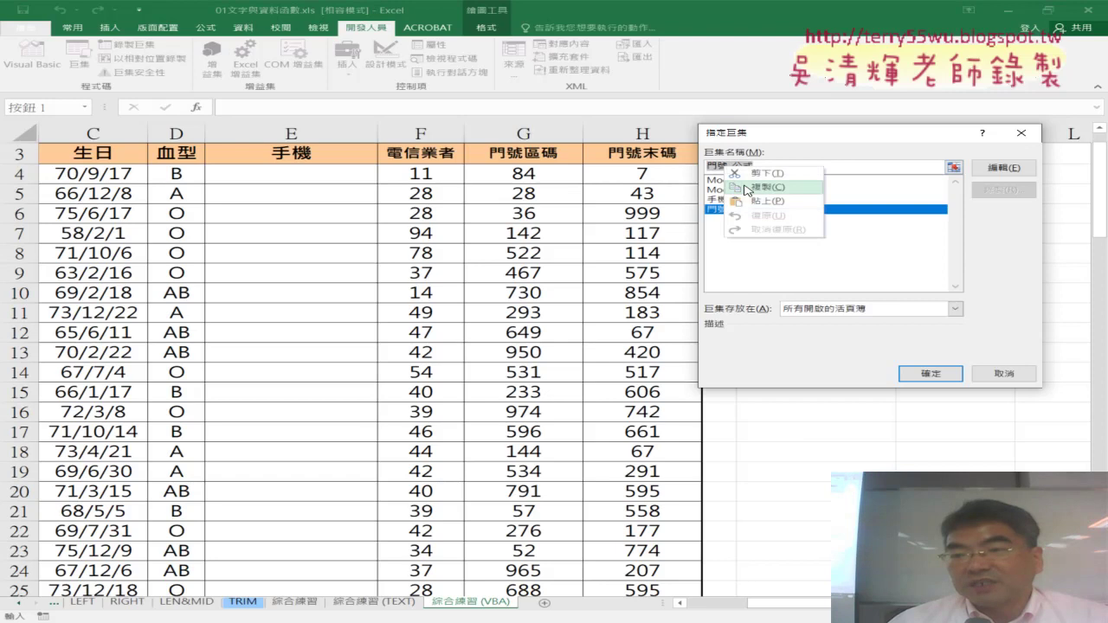
{"action": "left_click", "coordinate": [744, 191]}
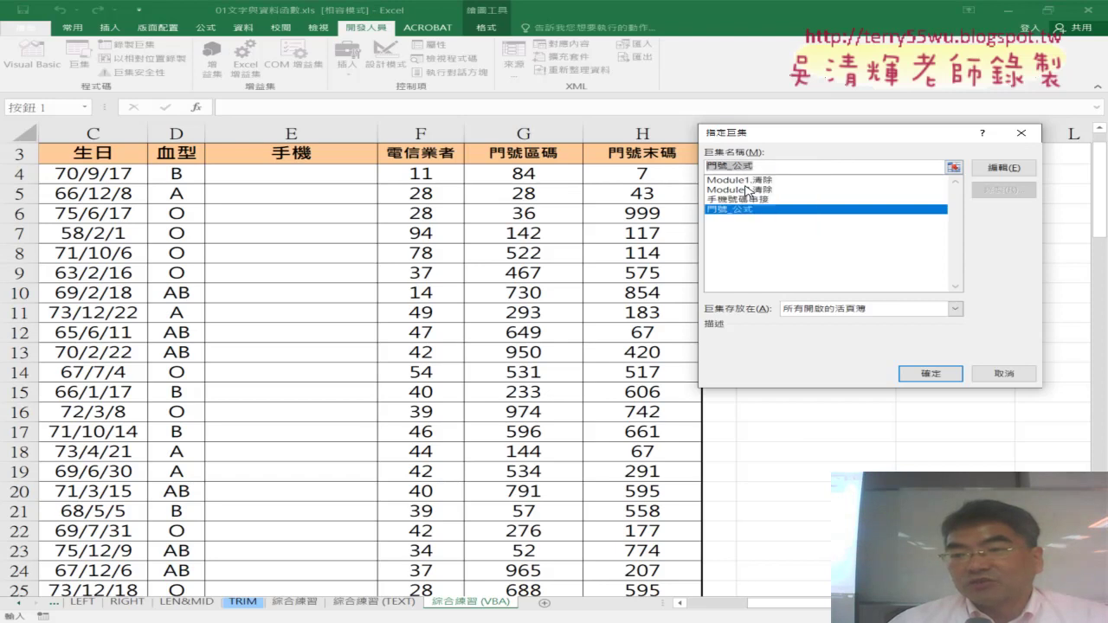
{"action": "left_click", "coordinate": [930, 374]}
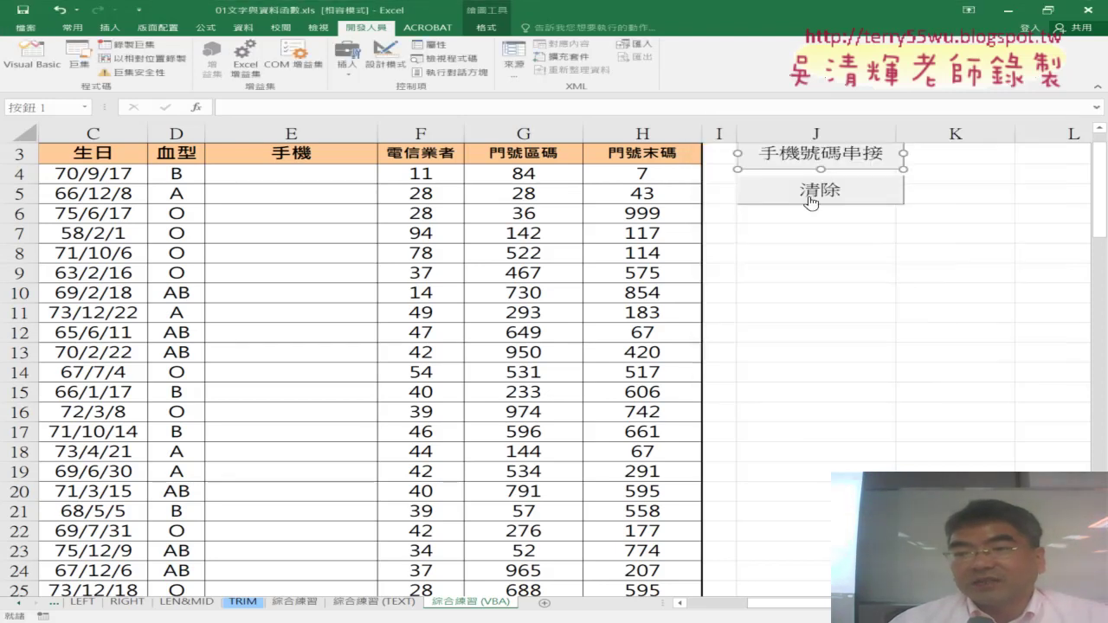
Replace the button caption 手機號碼串接 with 門號_公式
{"action": "left_click", "coordinate": [761, 156]}
{"action": "key", "text": "Delete"}
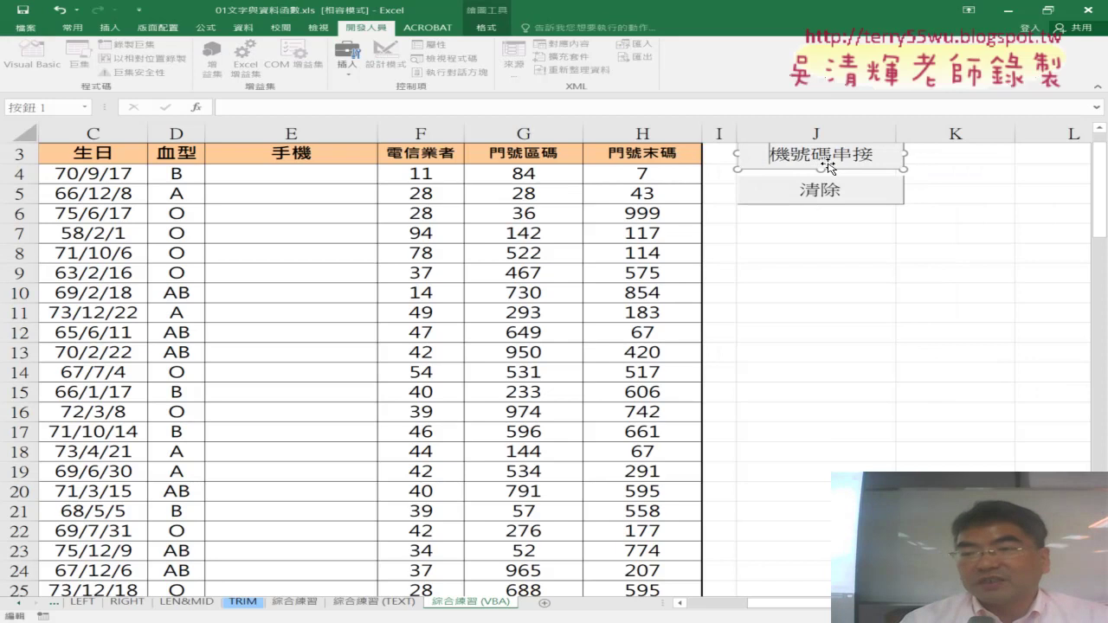
{"action": "key", "text": "Delete"}
{"action": "key", "text": "Delete"}
{"action": "key", "text": "Delete"}
{"action": "key", "text": "Delete"}
{"action": "key", "text": "Delete"}
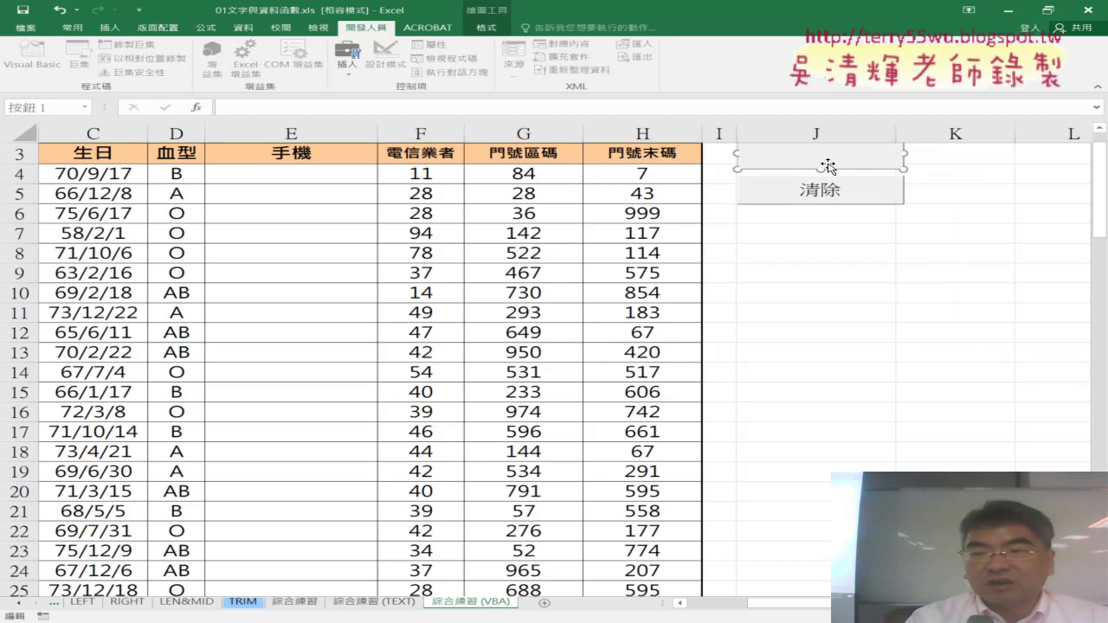
{"action": "type", "text": "門號 公式"}
{"action": "left_click", "coordinate": [783, 286]}
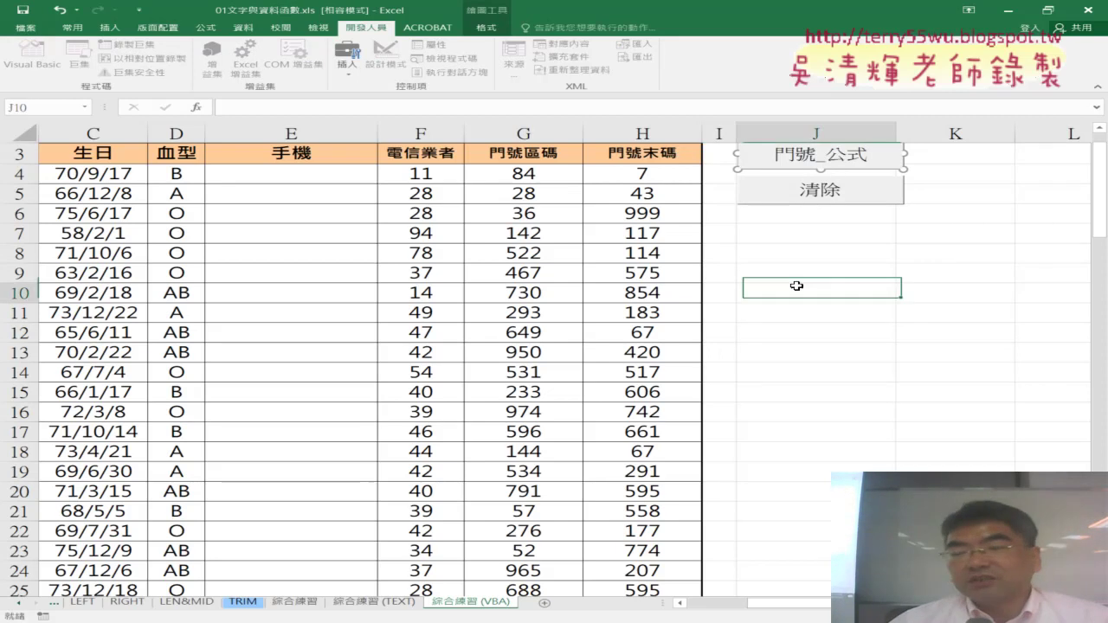
Assign the Module2.清除 macro to the 清除 button
{"action": "right_click", "coordinate": [827, 199]}
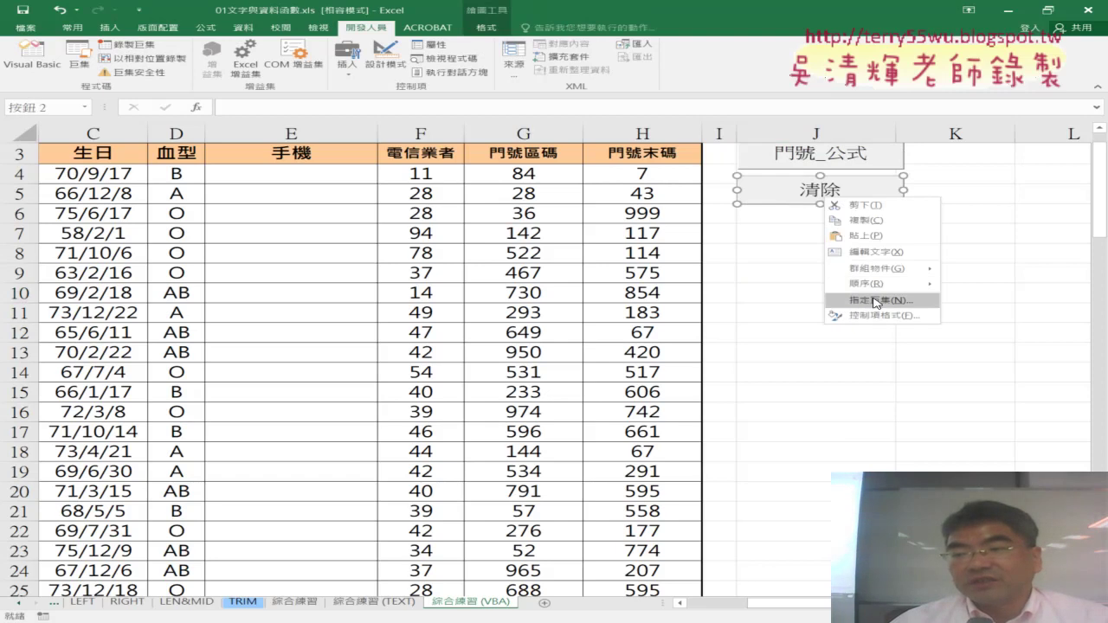
{"action": "left_click", "coordinate": [875, 300]}
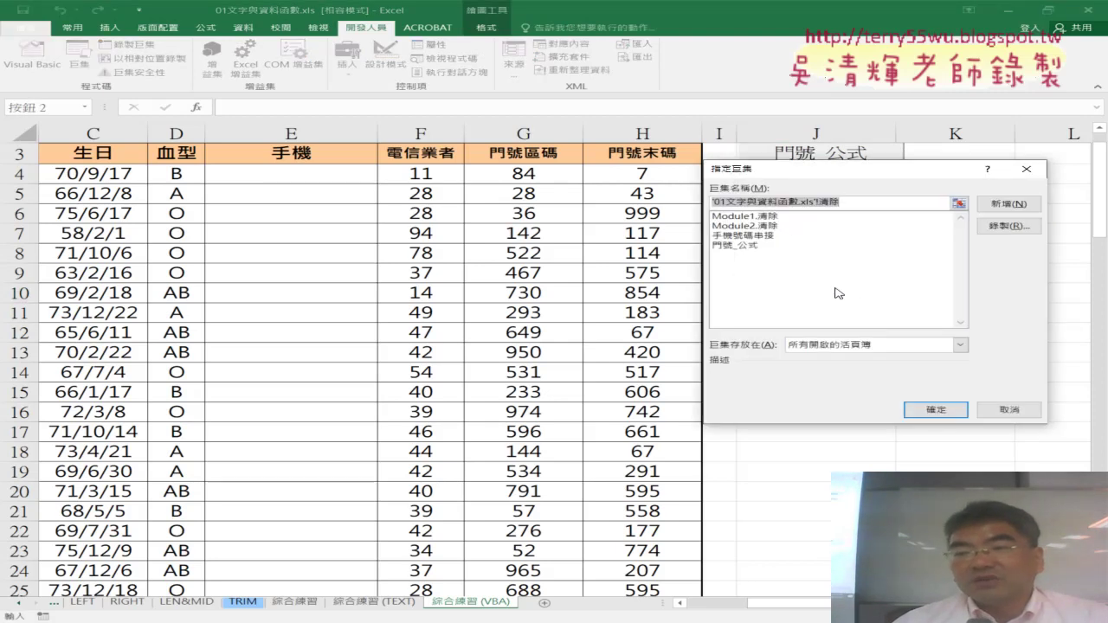
{"action": "left_click", "coordinate": [763, 217]}
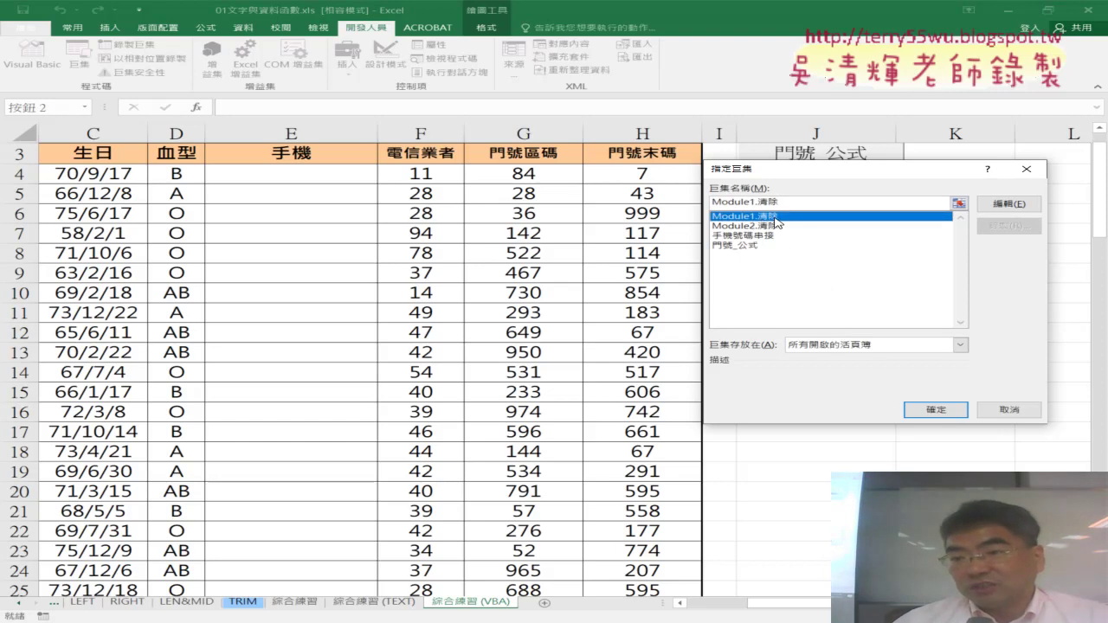
{"action": "left_click", "coordinate": [776, 226]}
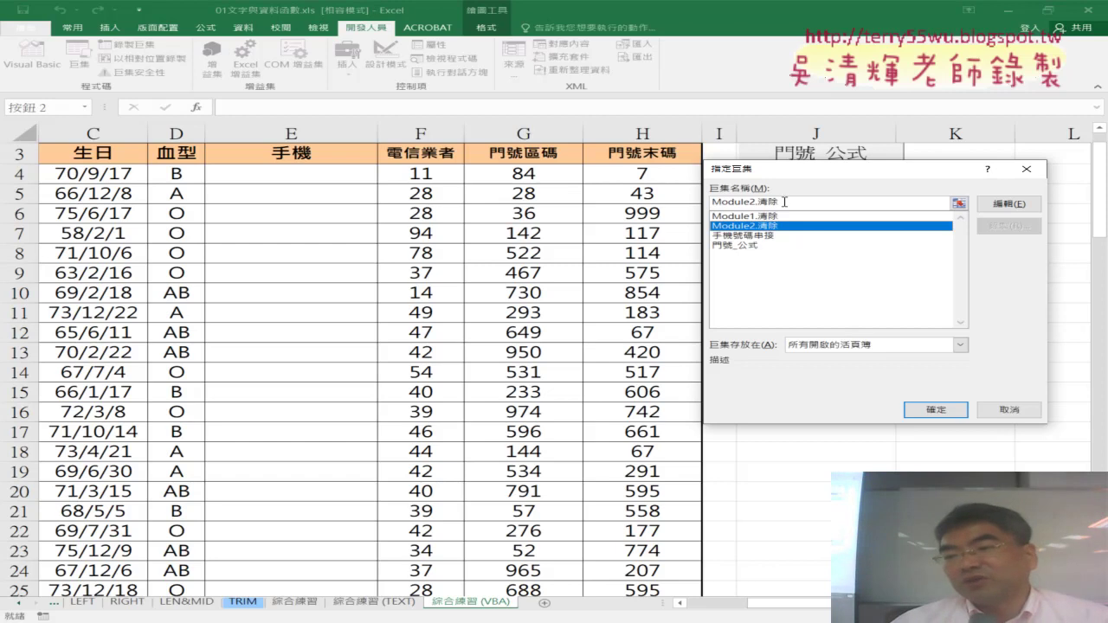
{"action": "left_click", "coordinate": [955, 411]}
{"action": "left_click", "coordinate": [951, 406]}
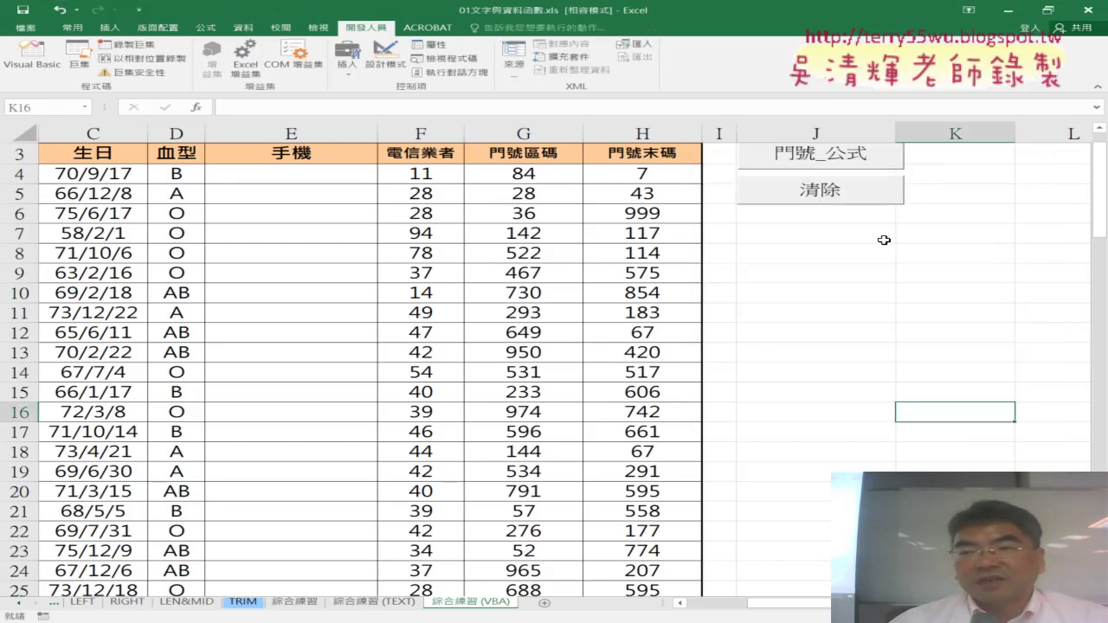
Alternate 門號_公式 and 清除 to fill and clear column E, then open 綜合練習 (TEXT)
{"action": "left_click", "coordinate": [822, 165]}
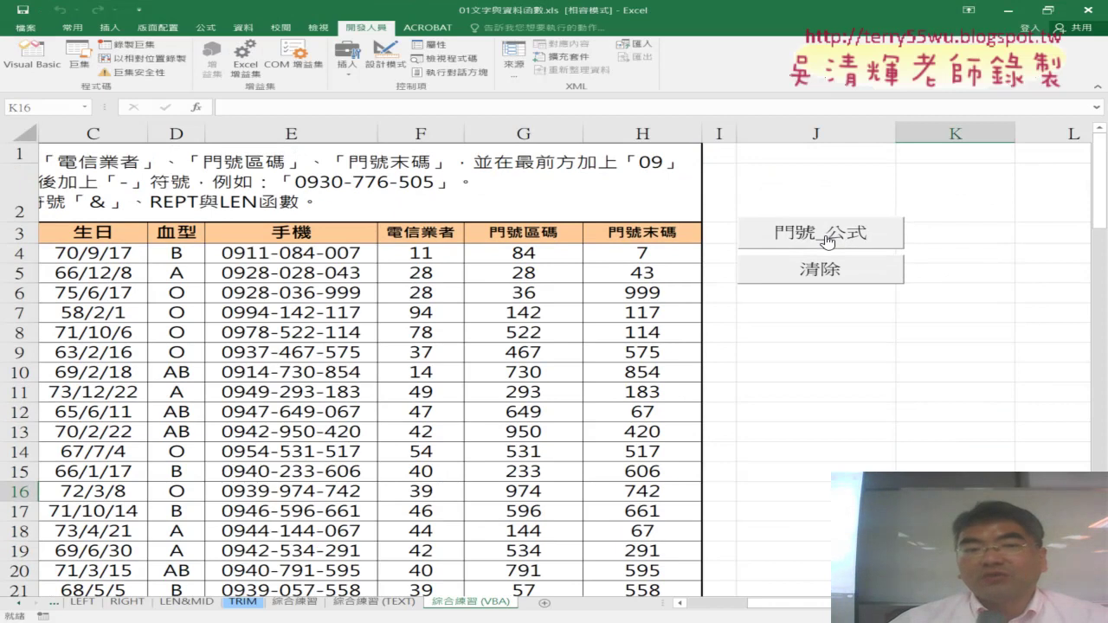
{"action": "left_click", "coordinate": [308, 258]}
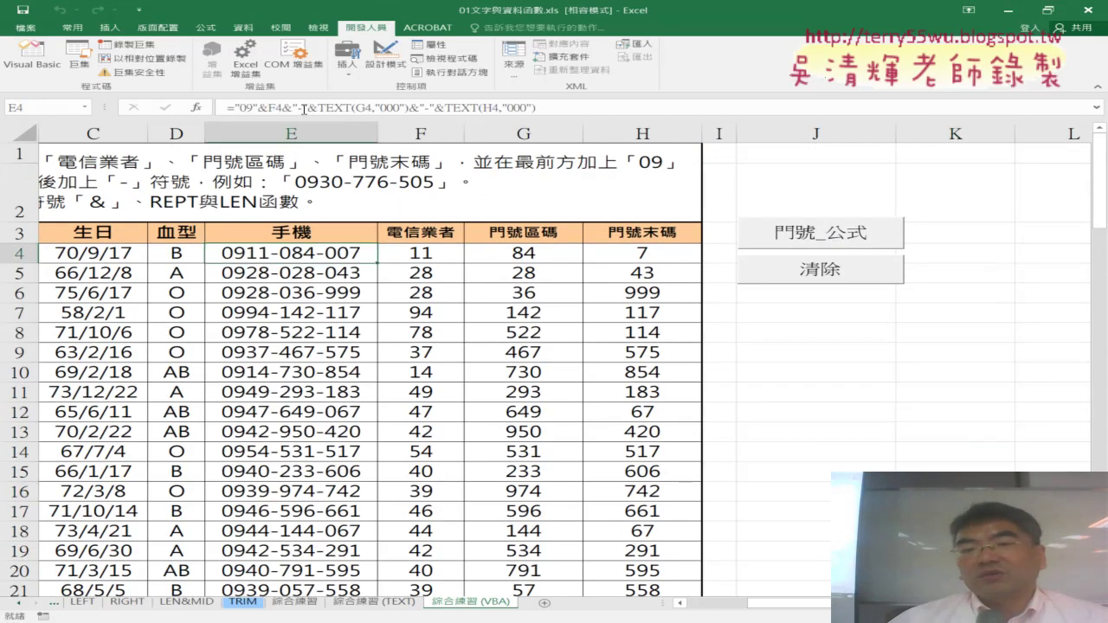
{"action": "left_click", "coordinate": [835, 277]}
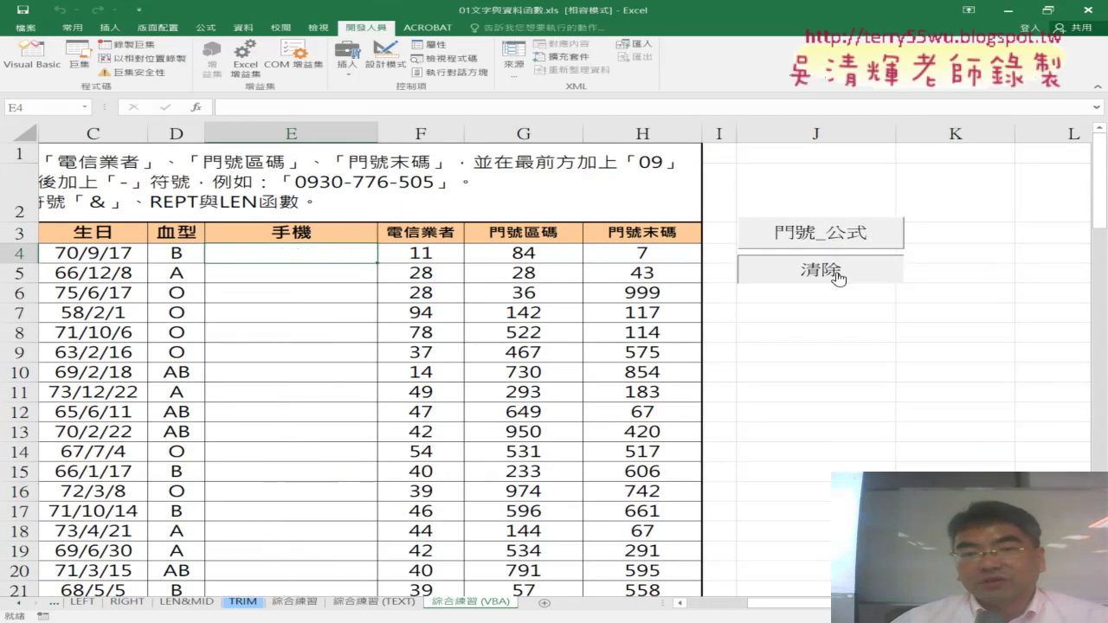
{"action": "left_click", "coordinate": [834, 233]}
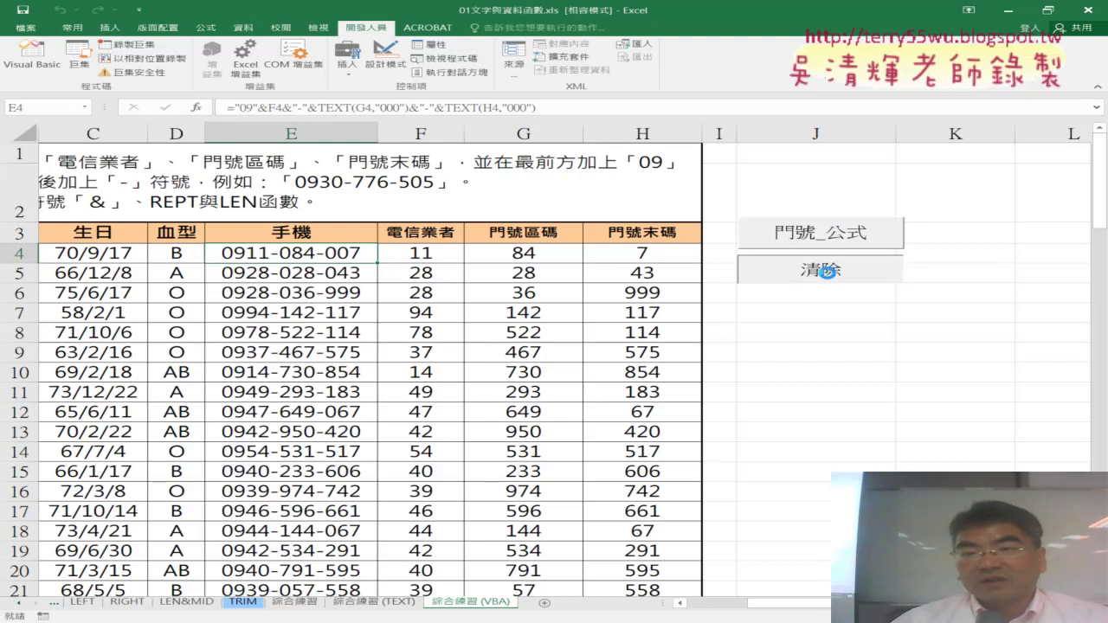
{"action": "left_click", "coordinate": [827, 271]}
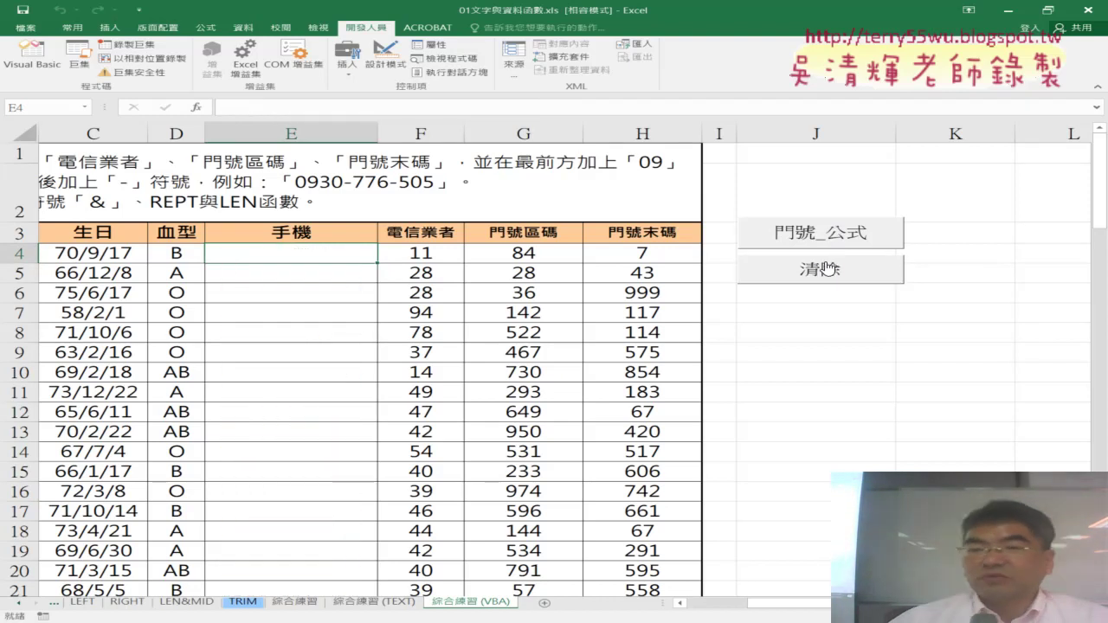
{"action": "left_click", "coordinate": [798, 234]}
{"action": "left_click", "coordinate": [796, 271]}
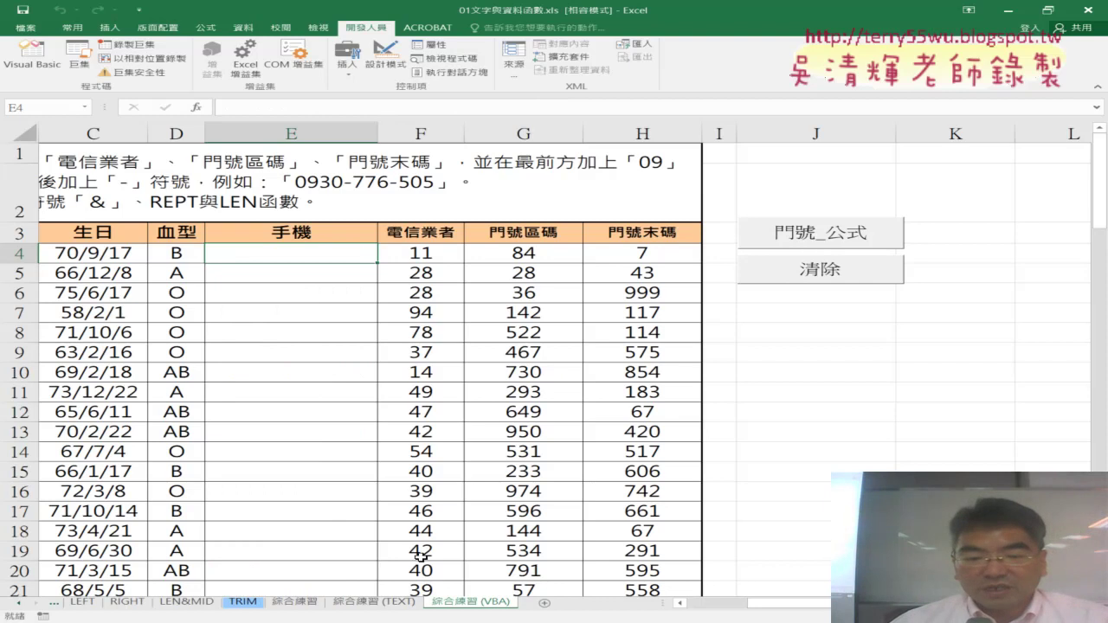
{"action": "left_click", "coordinate": [376, 603]}
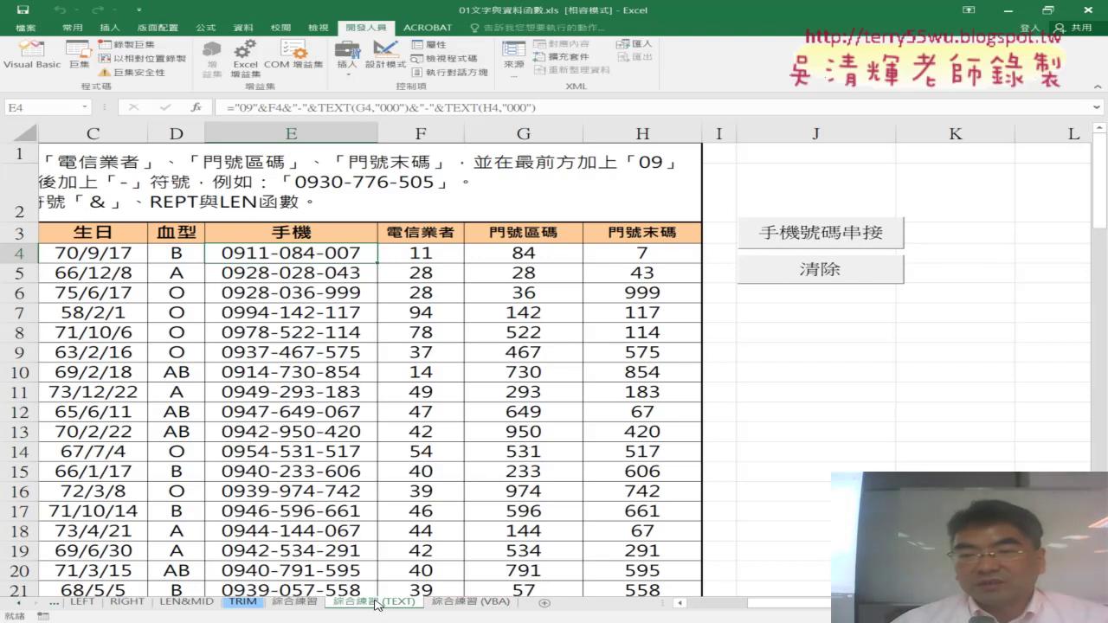
Dismiss the ambiguous-name compile error and assign Module1.清除 to this sheet's 清除 button
{"action": "left_click", "coordinate": [829, 279]}
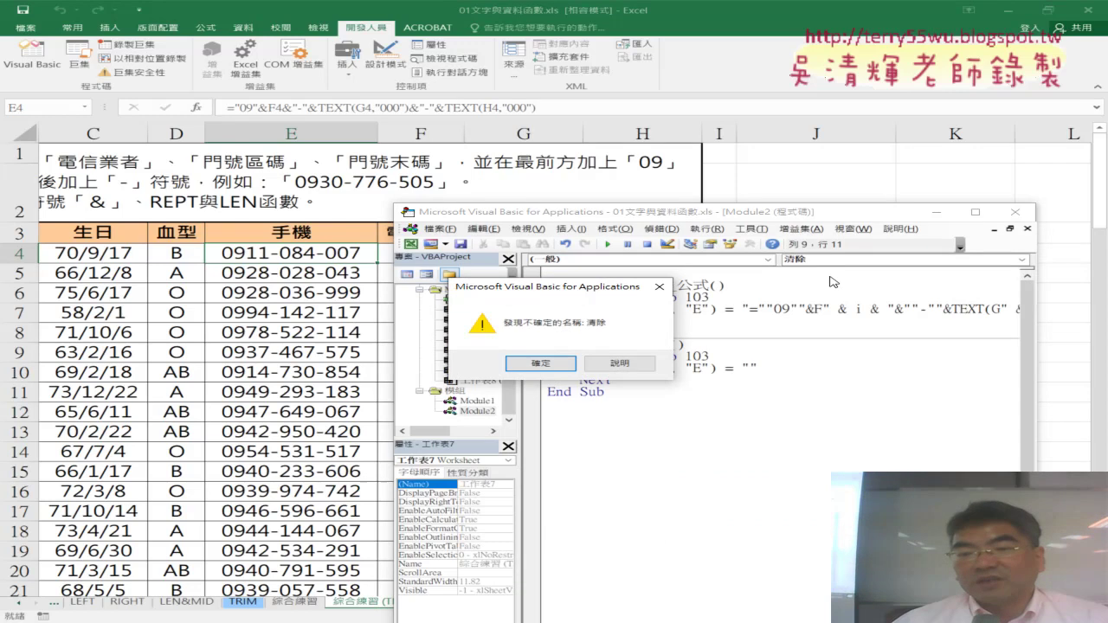
{"action": "left_click", "coordinate": [562, 364]}
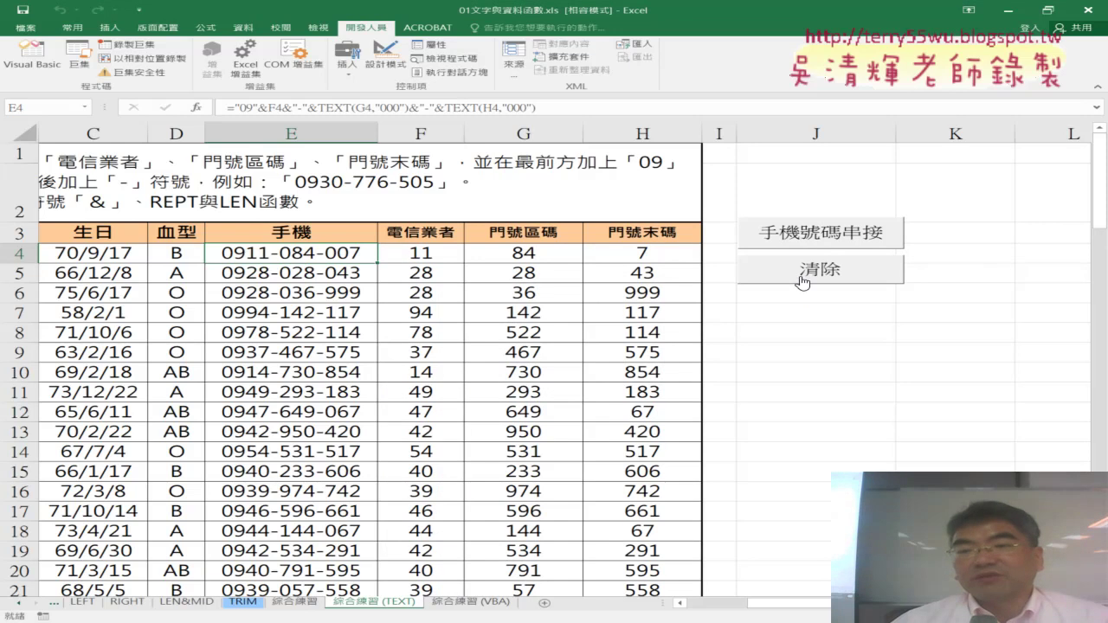
{"action": "right_click", "coordinate": [828, 274]}
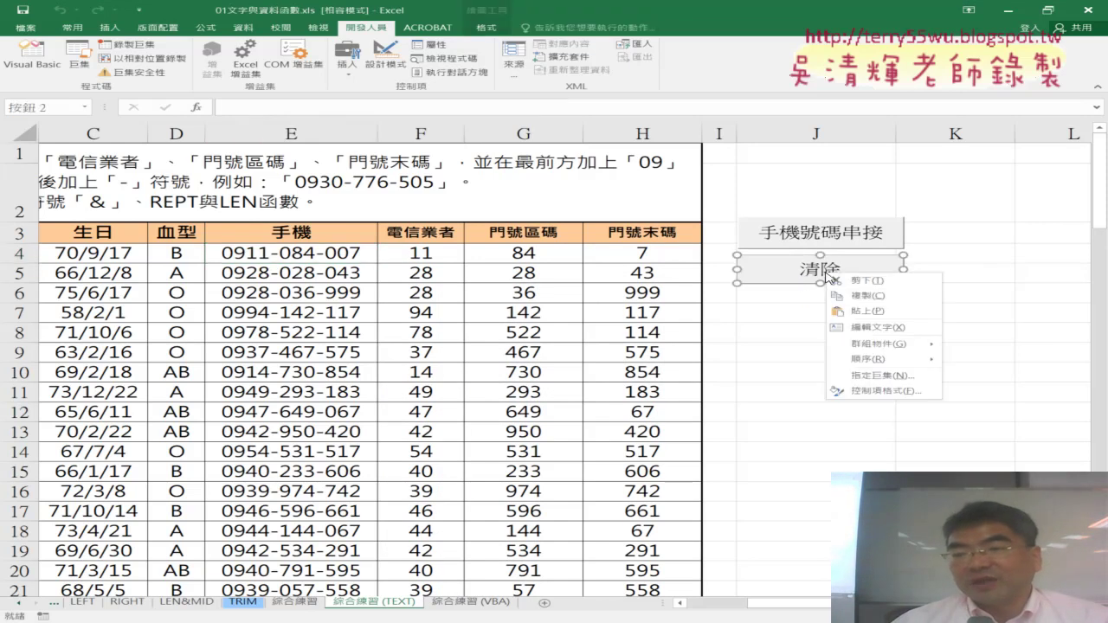
{"action": "left_click", "coordinate": [882, 376]}
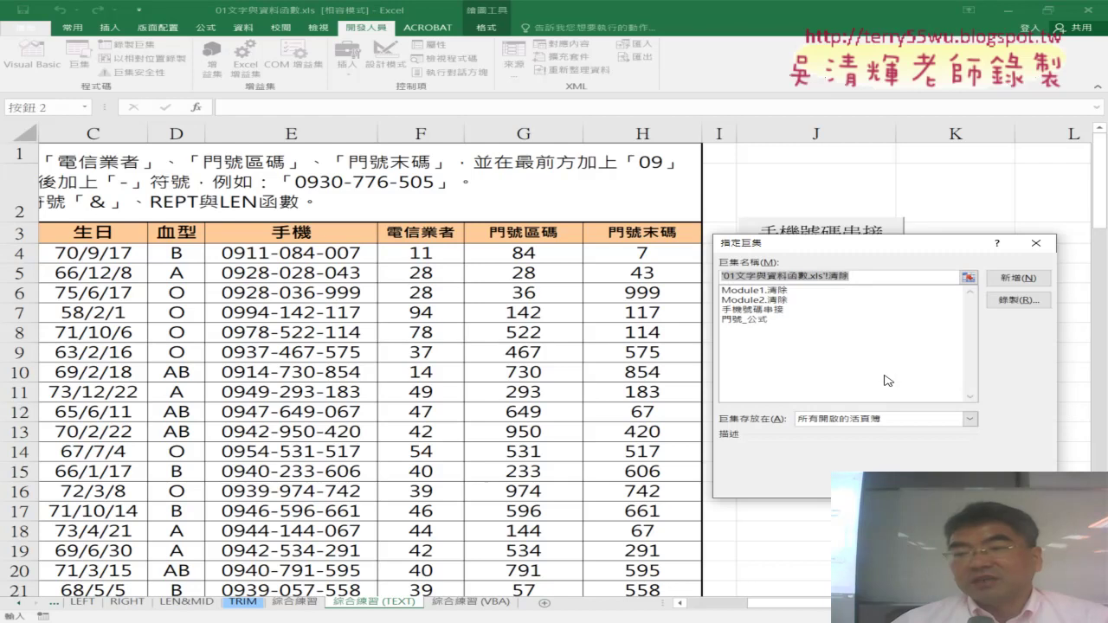
{"action": "left_click", "coordinate": [764, 290]}
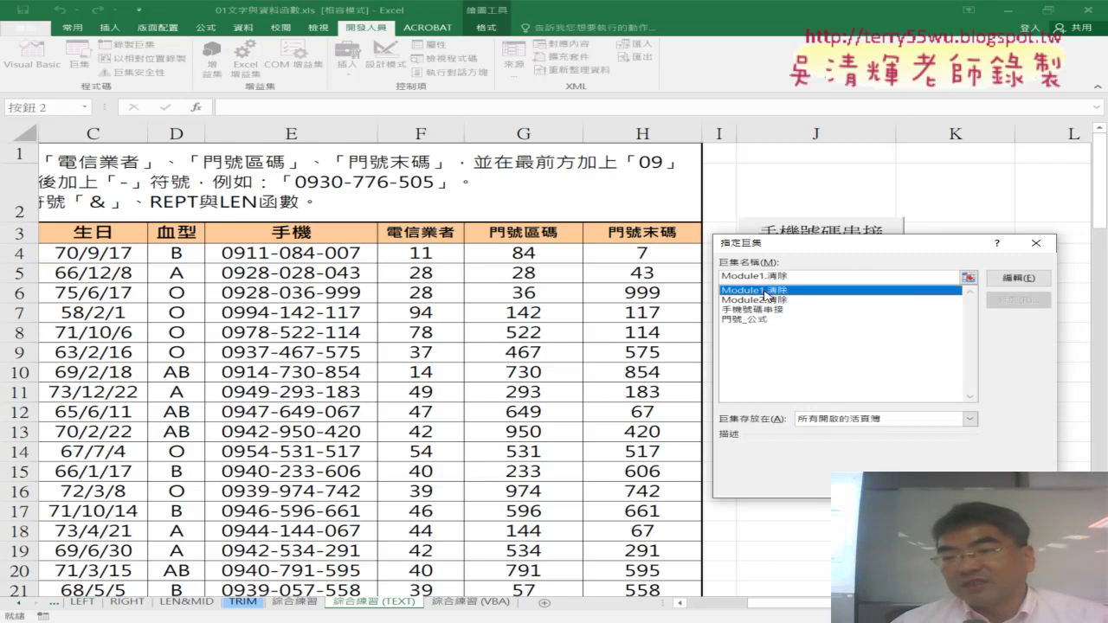
{"action": "key", "text": "Return"}
{"action": "left_click", "coordinate": [830, 411]}
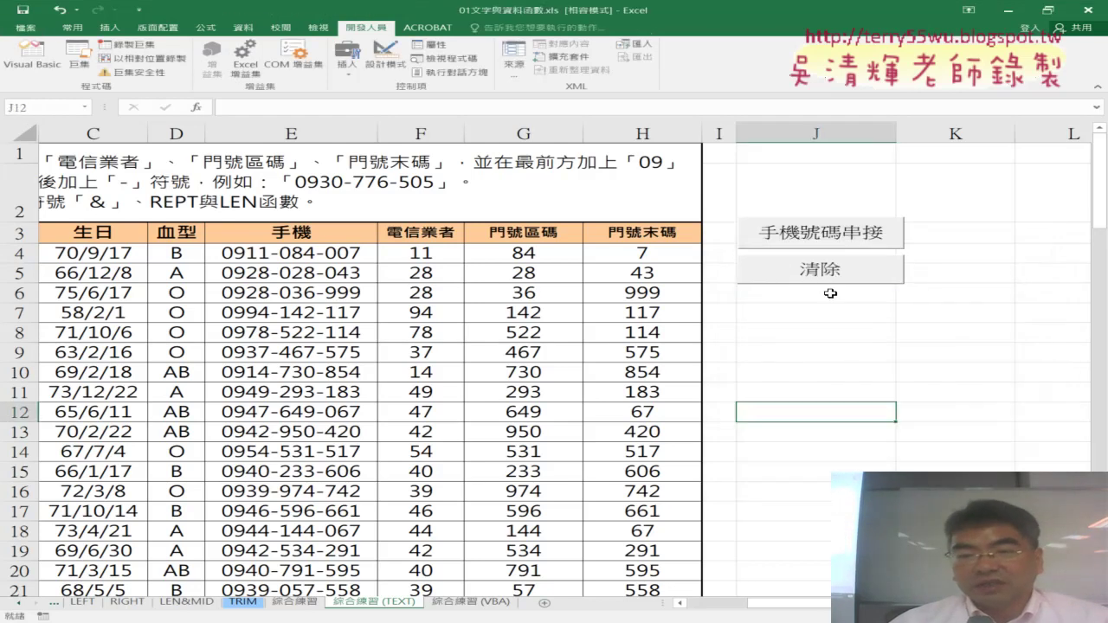
Test filling and clearing column E, then fill it on the 綜合練習 (VBA) sheet
{"action": "left_click", "coordinate": [828, 272]}
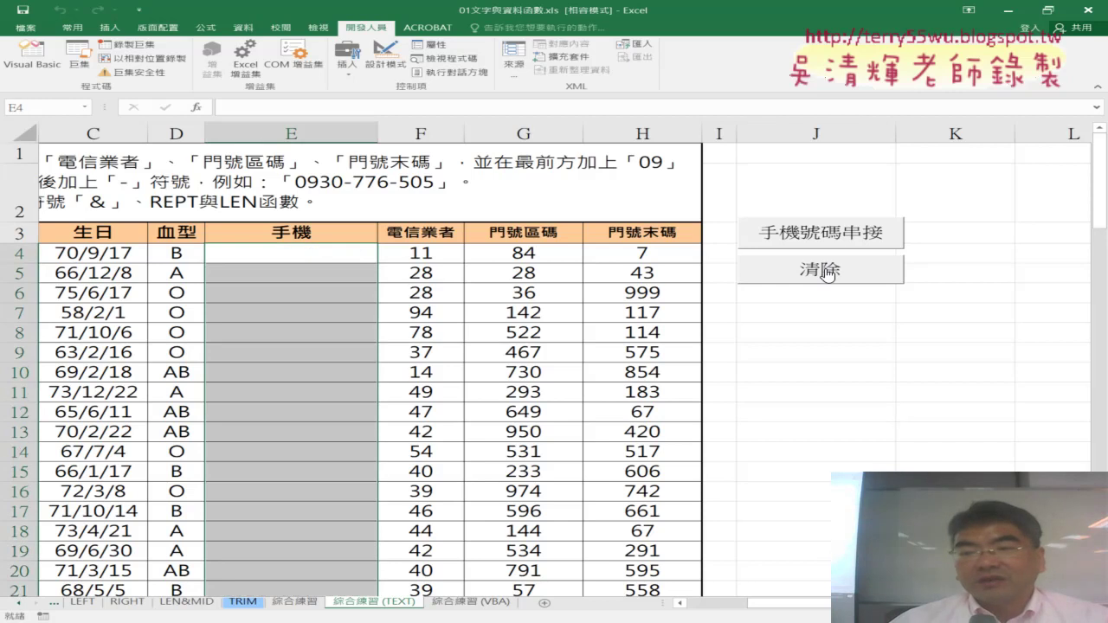
{"action": "left_click", "coordinate": [828, 233]}
{"action": "left_click", "coordinate": [829, 323]}
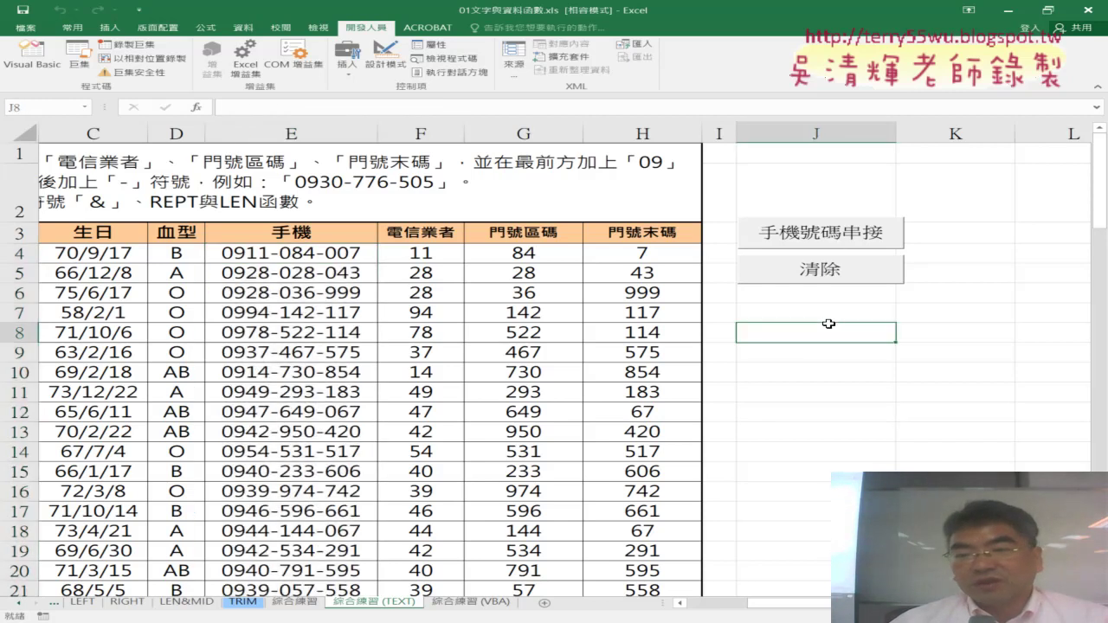
{"action": "left_click", "coordinate": [801, 227]}
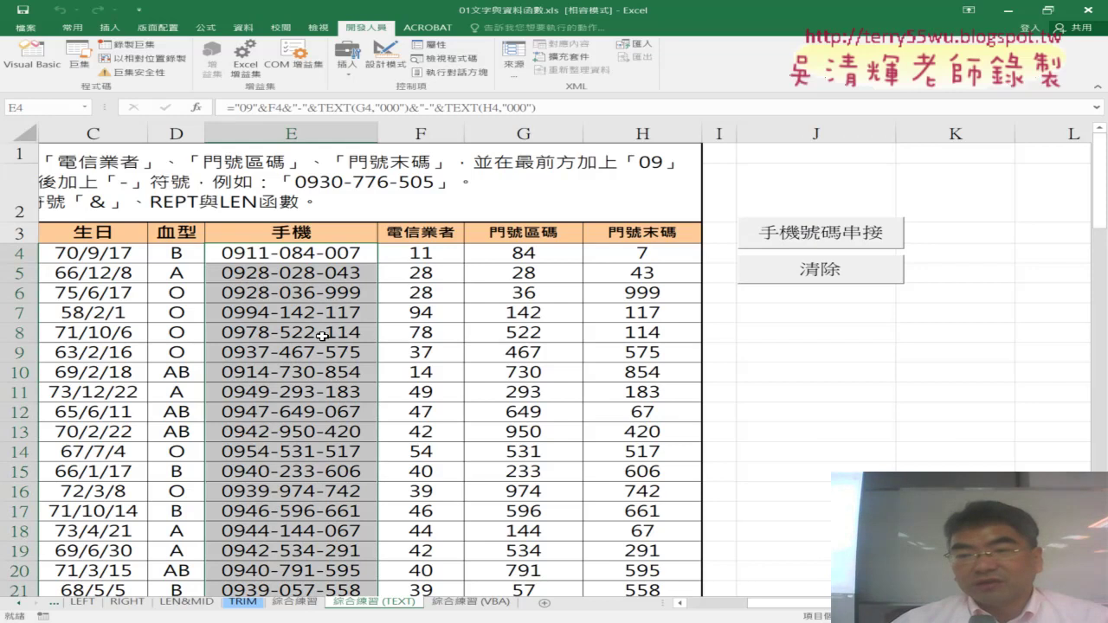
{"action": "left_click", "coordinate": [804, 275]}
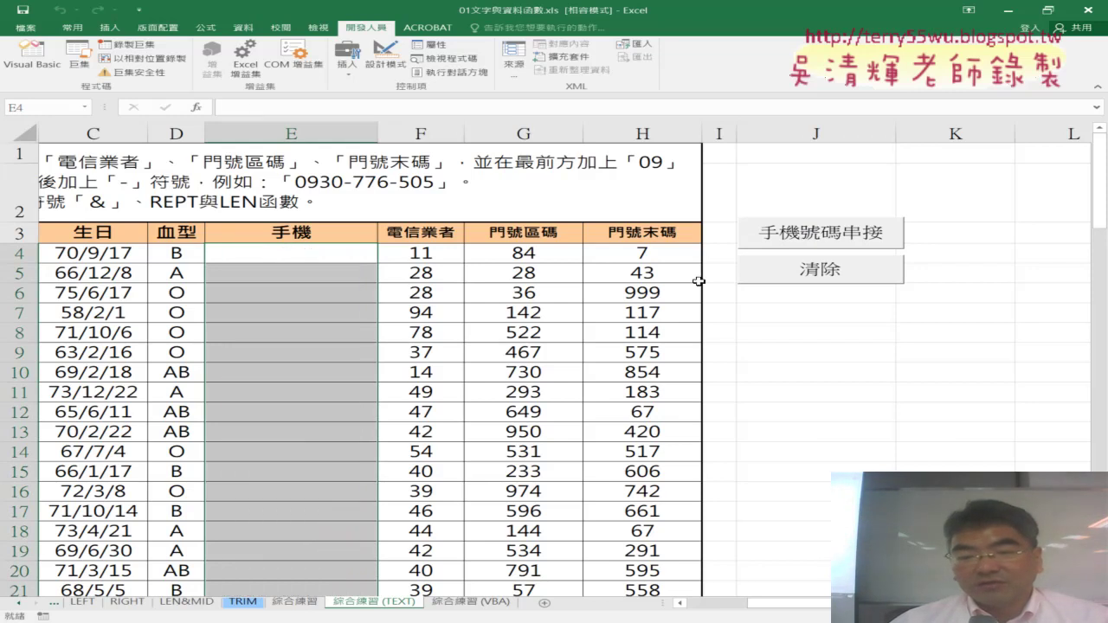
{"action": "left_click", "coordinate": [482, 603]}
{"action": "left_click", "coordinate": [800, 232]}
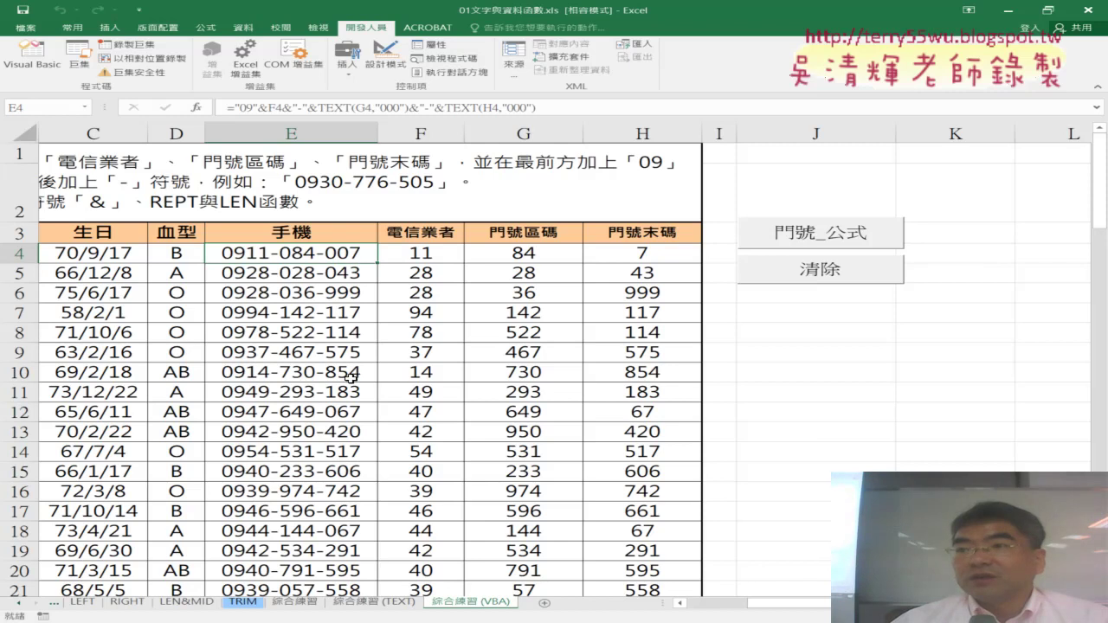
Reopen the VBA editor from 綜合練習 (VBA) and select the For…Next loop in Module2's 清除
{"action": "left_click", "coordinate": [374, 602]}
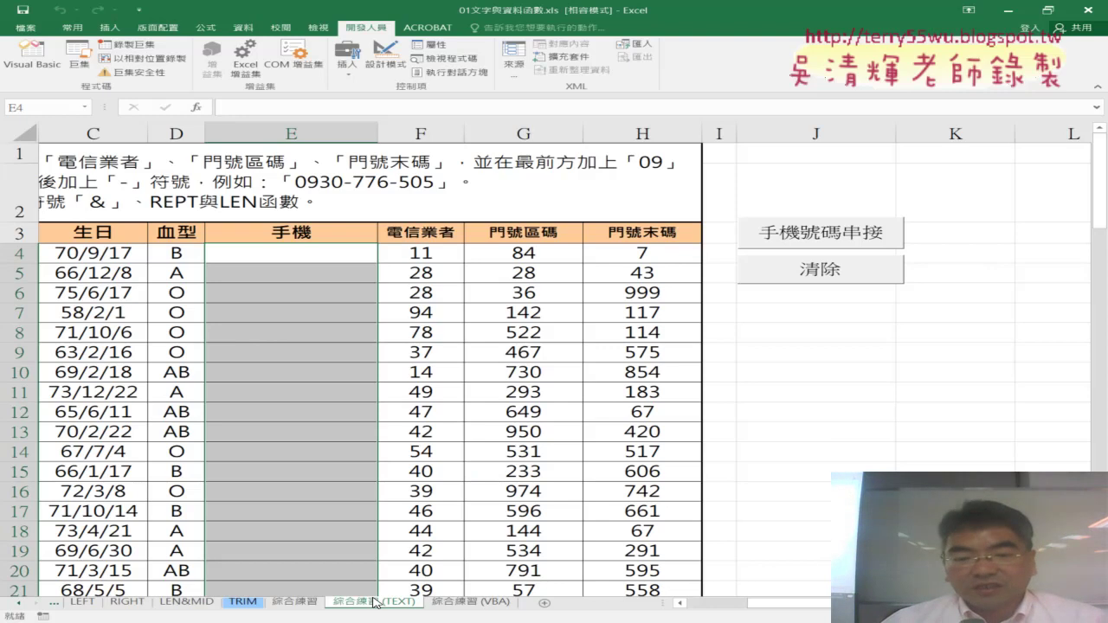
{"action": "left_click", "coordinate": [459, 601]}
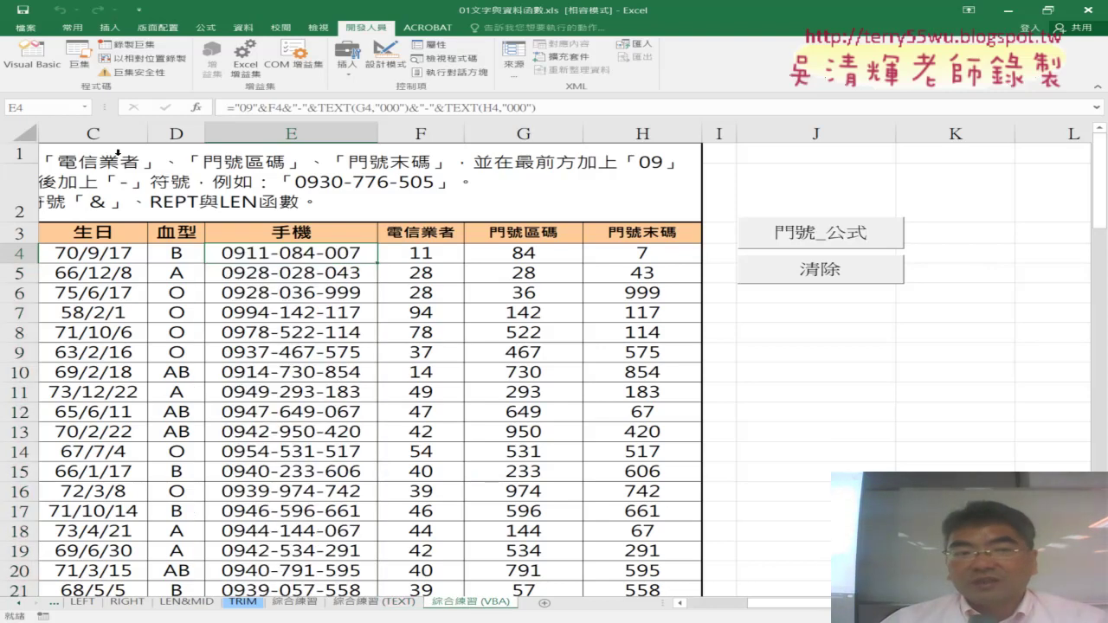
{"action": "left_click", "coordinate": [32, 54]}
{"action": "left_click_drag", "start_coordinate": [501, 213], "coordinate": [321, 49]}
{"action": "left_click", "coordinate": [498, 132]}
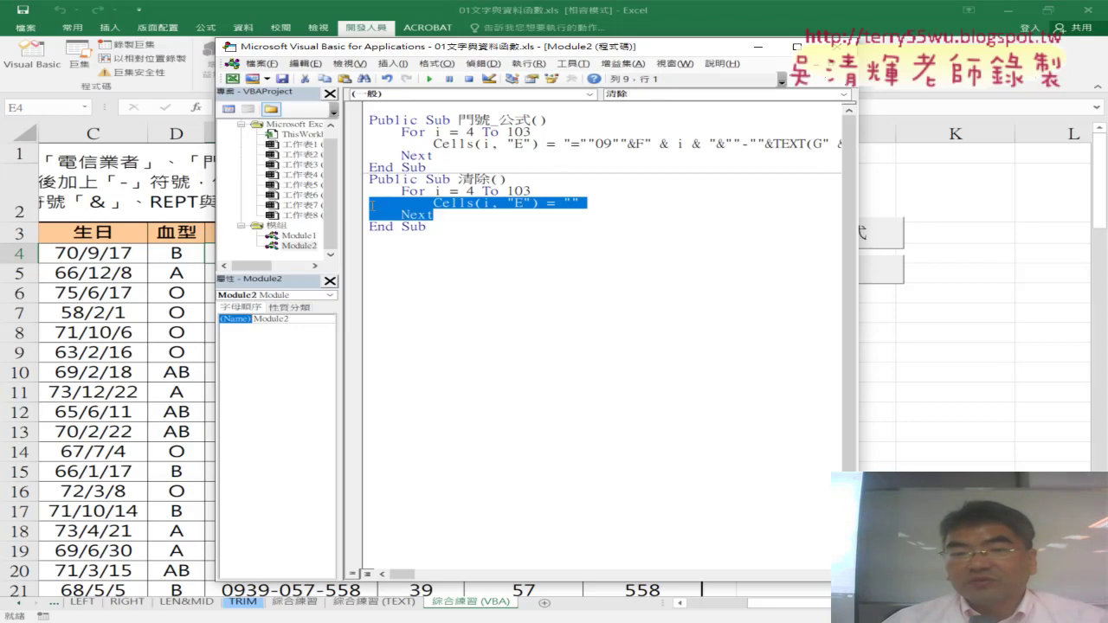
{"action": "left_click_drag", "start_coordinate": [433, 214], "coordinate": [359, 197]}
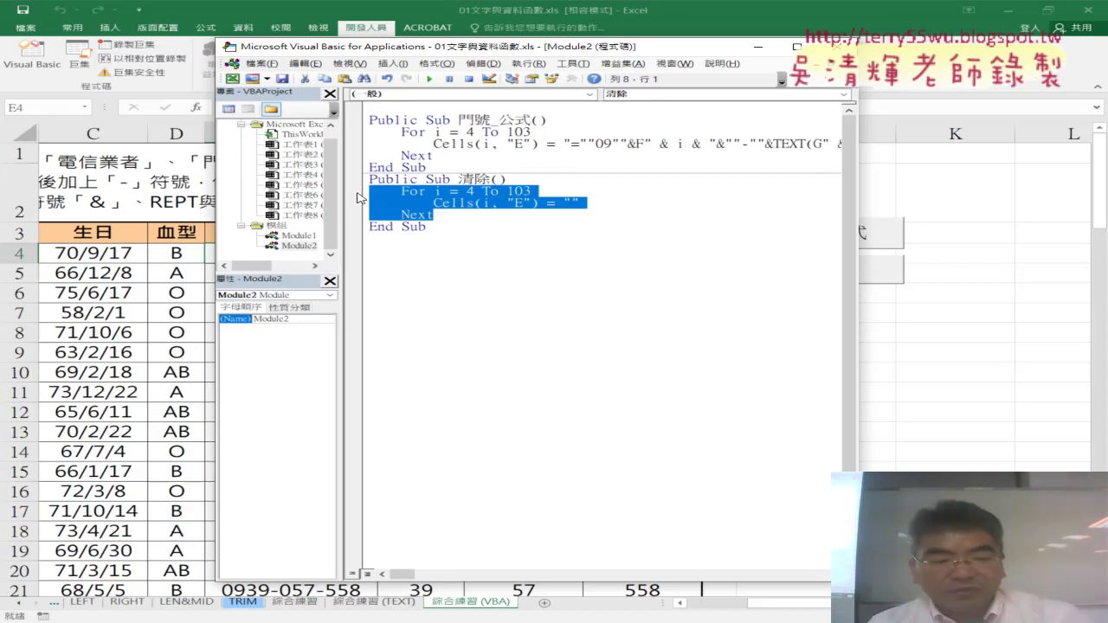